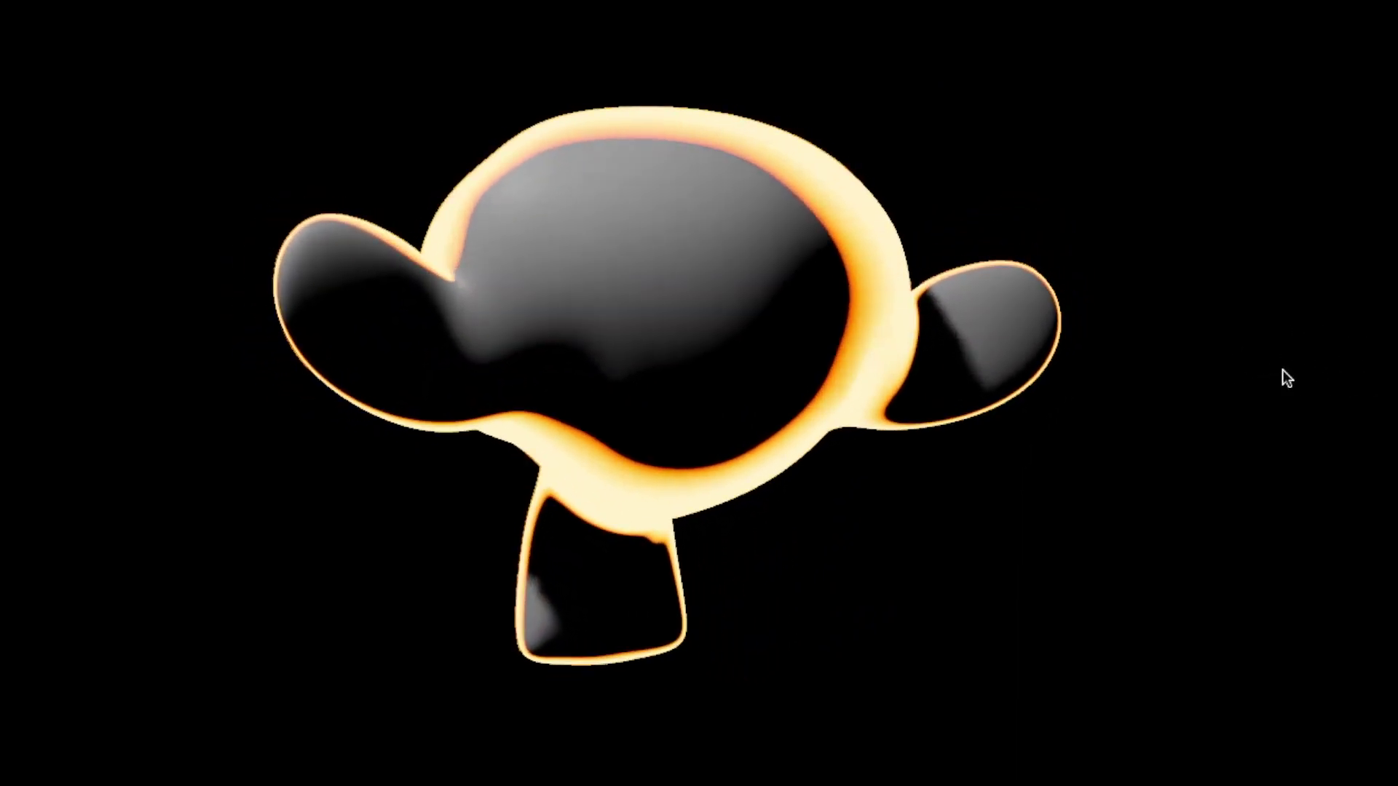
Orbit the finished glowing Suzanne render to a three-quarter view
mouse_move(600, 447)
left_mouse_down()
mouse_move(806, 418)
mouse_move(958, 440)
mouse_move(1146, 440)
mouse_move(1217, 430)
mouse_move(1233, 391)
mouse_move(1042, 359)
mouse_move(937, 386)
mouse_move(908, 505)
mouse_move(920, 565)
mouse_move(981, 608)
mouse_move(1076, 565)
mouse_move(1124, 503)
mouse_move(1129, 434)
mouse_move(1162, 405)
mouse_move(1397, 437)
mouse_move(3, 609)
mouse_move(59, 500)
mouse_move(141, 522)
mouse_move(328, 486)
mouse_move(347, 422)
mouse_move(218, 390)
mouse_move(156, 446)
mouse_move(235, 492)
mouse_move(388, 456)
left_mouse_up()
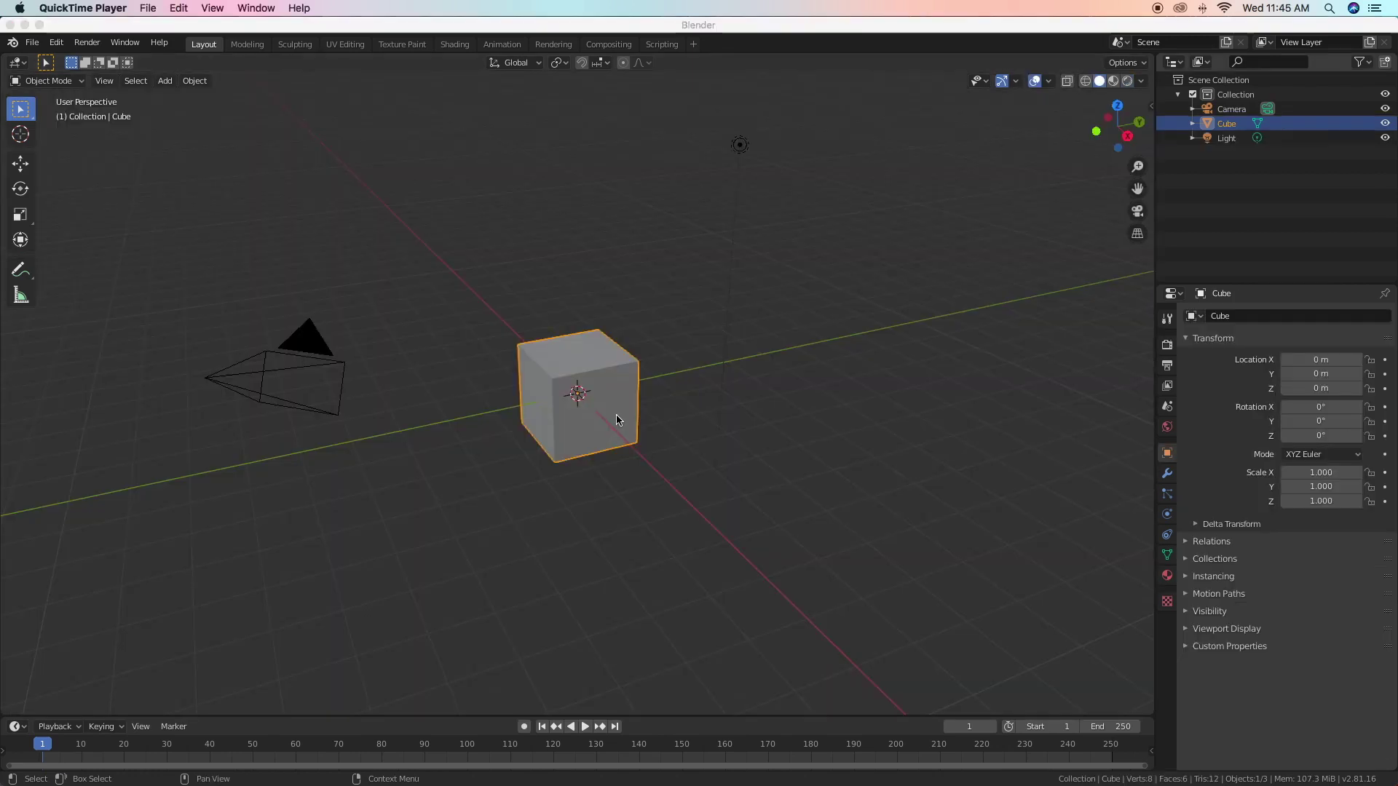
Delete the default cube and add a Monkey mesh in its place
key("x")
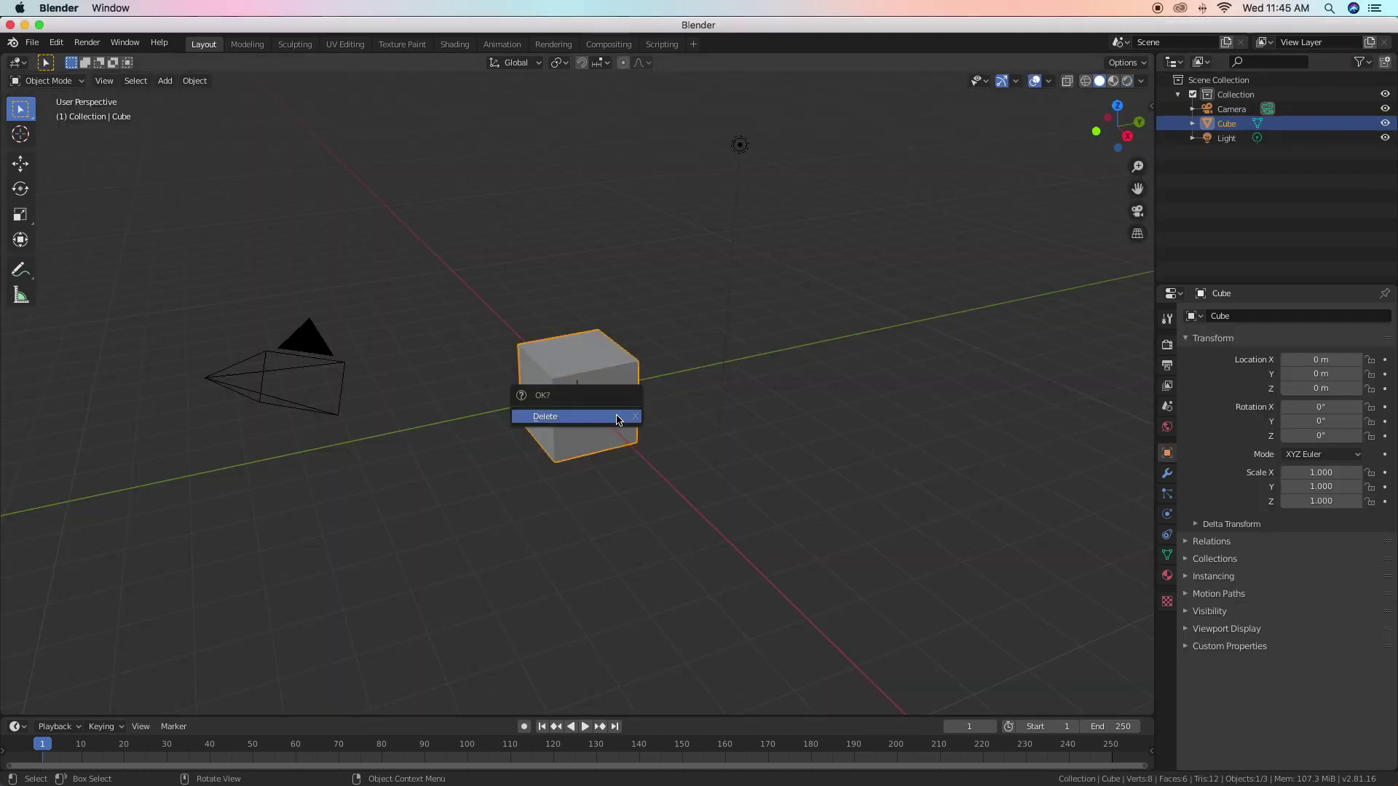
left_click(617, 417)
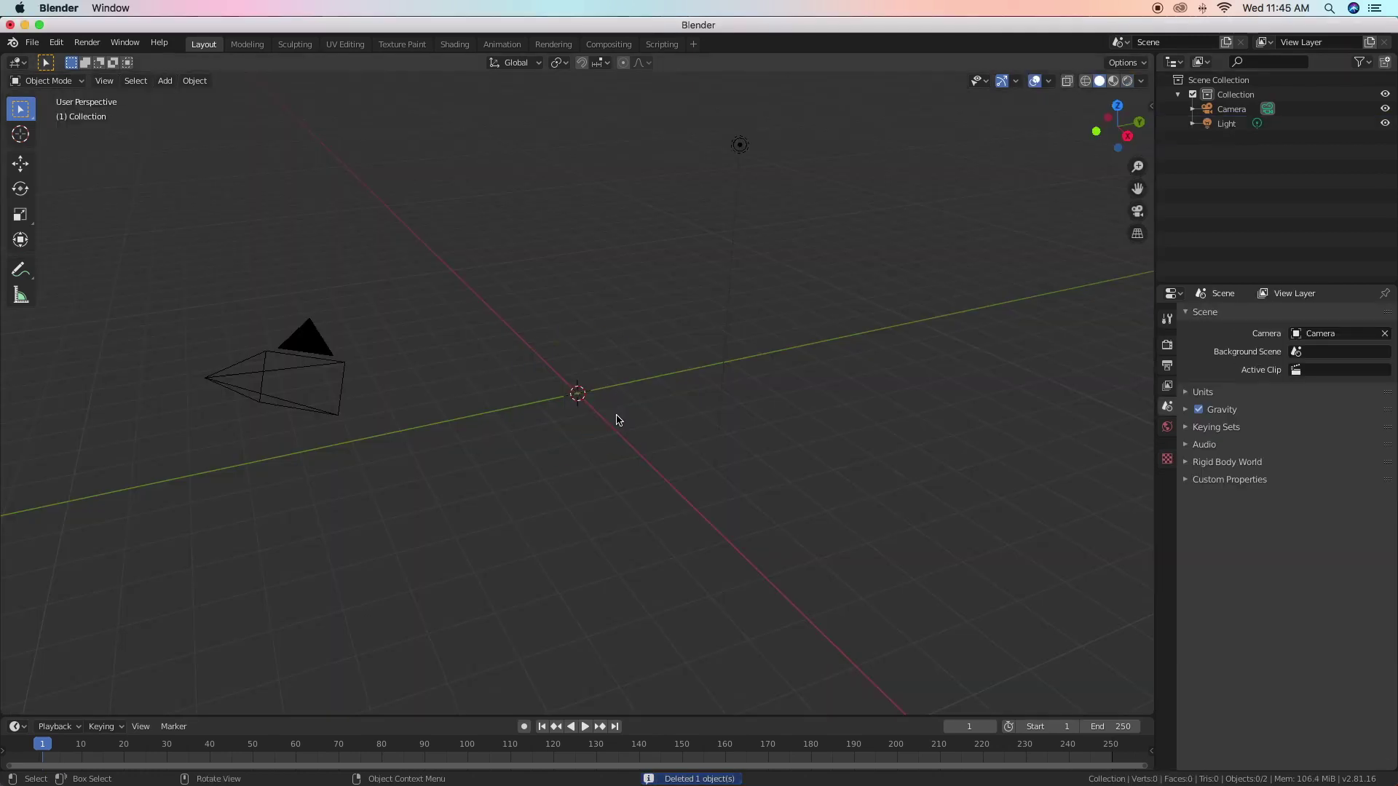
key("shift+a")
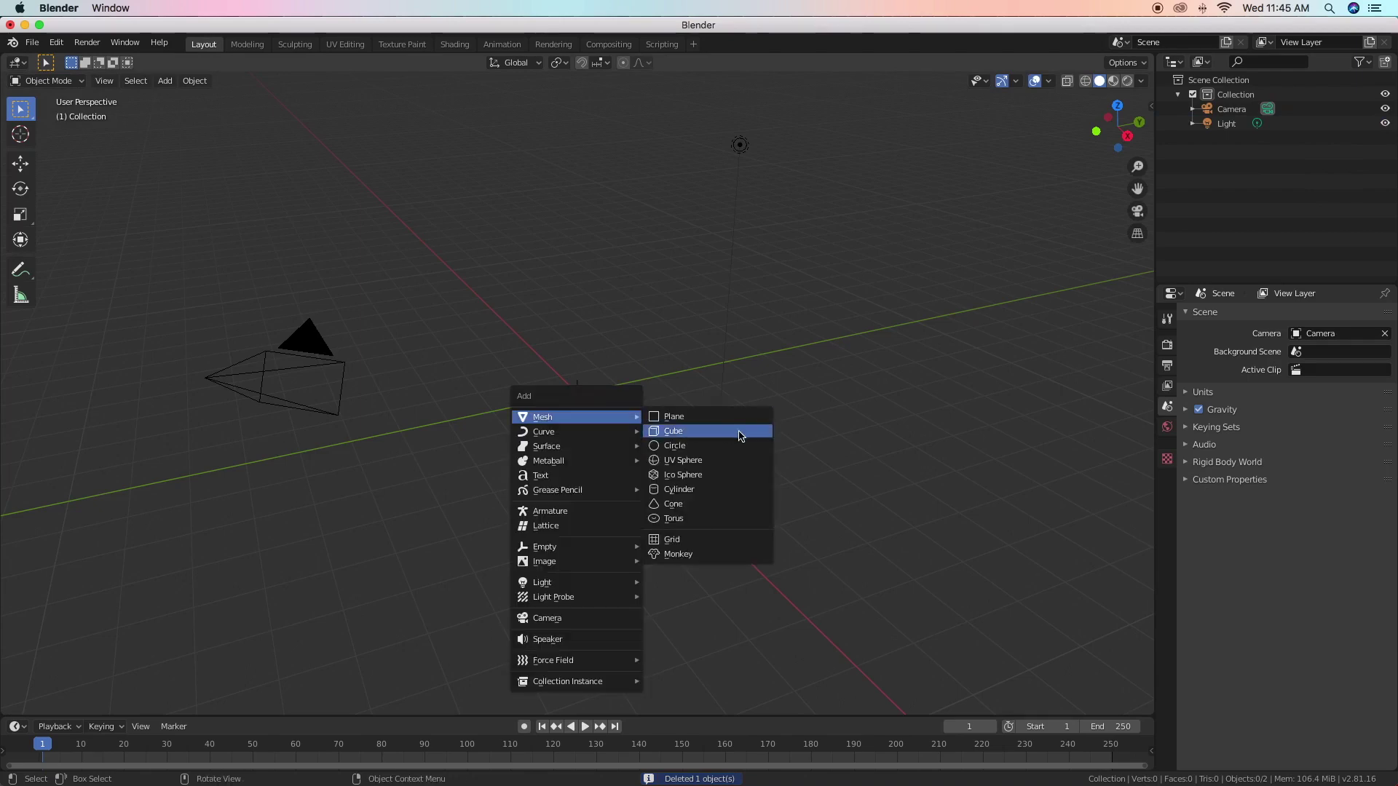
left_click(718, 557)
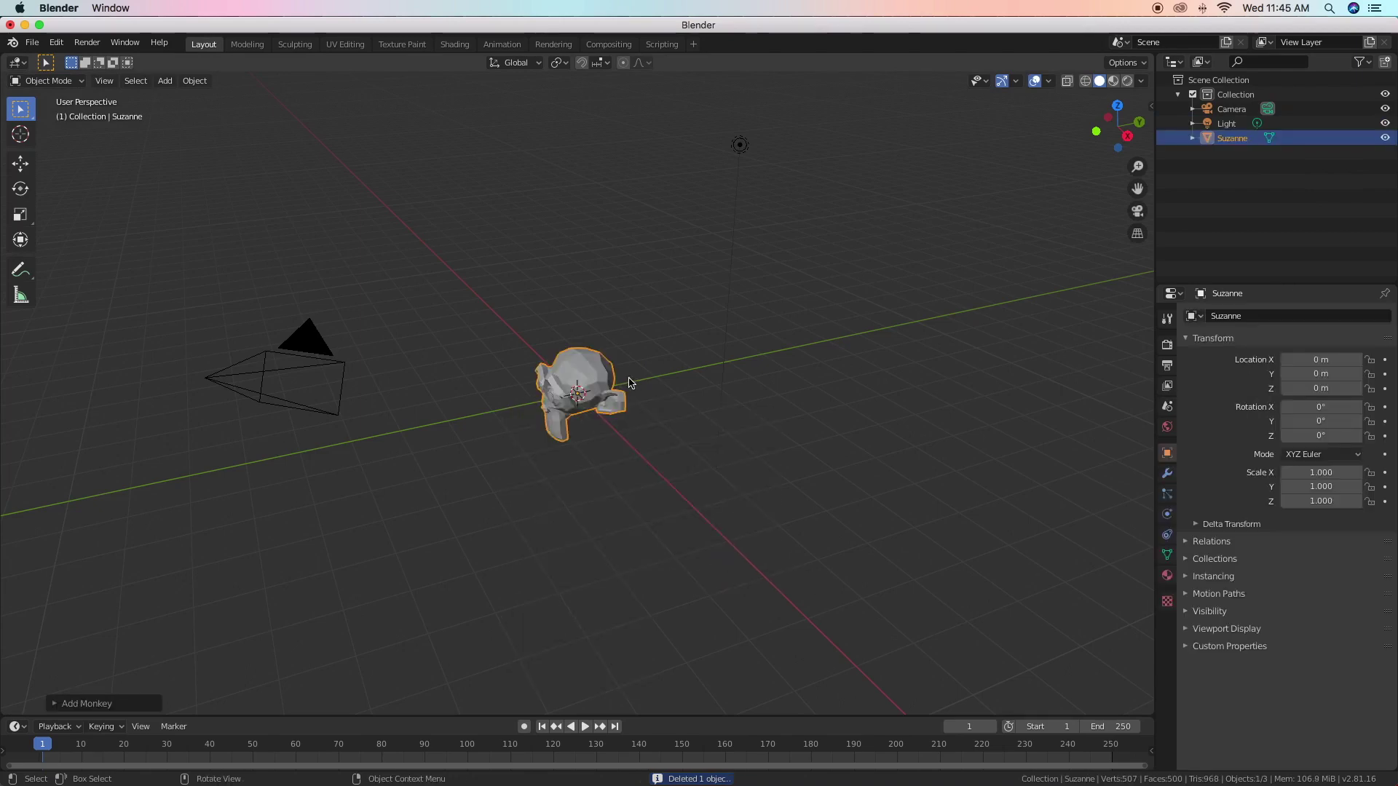
middle_click_drag(721, 305, 606, 300)
scroll(606, 300, "up", 8)
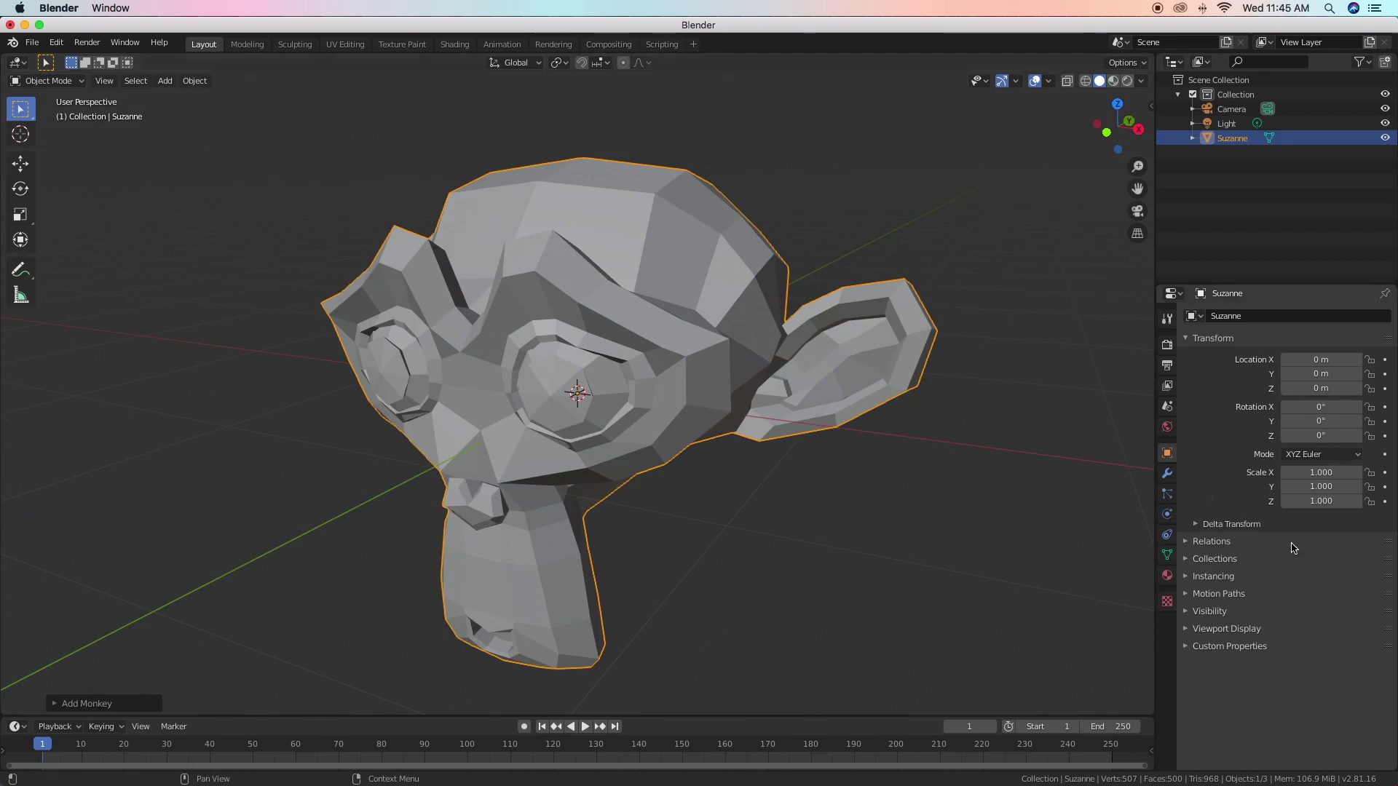
Give Suzanne a Subdivision Surface modifier at render and viewport level 4, and shade smooth
left_click(1167, 473)
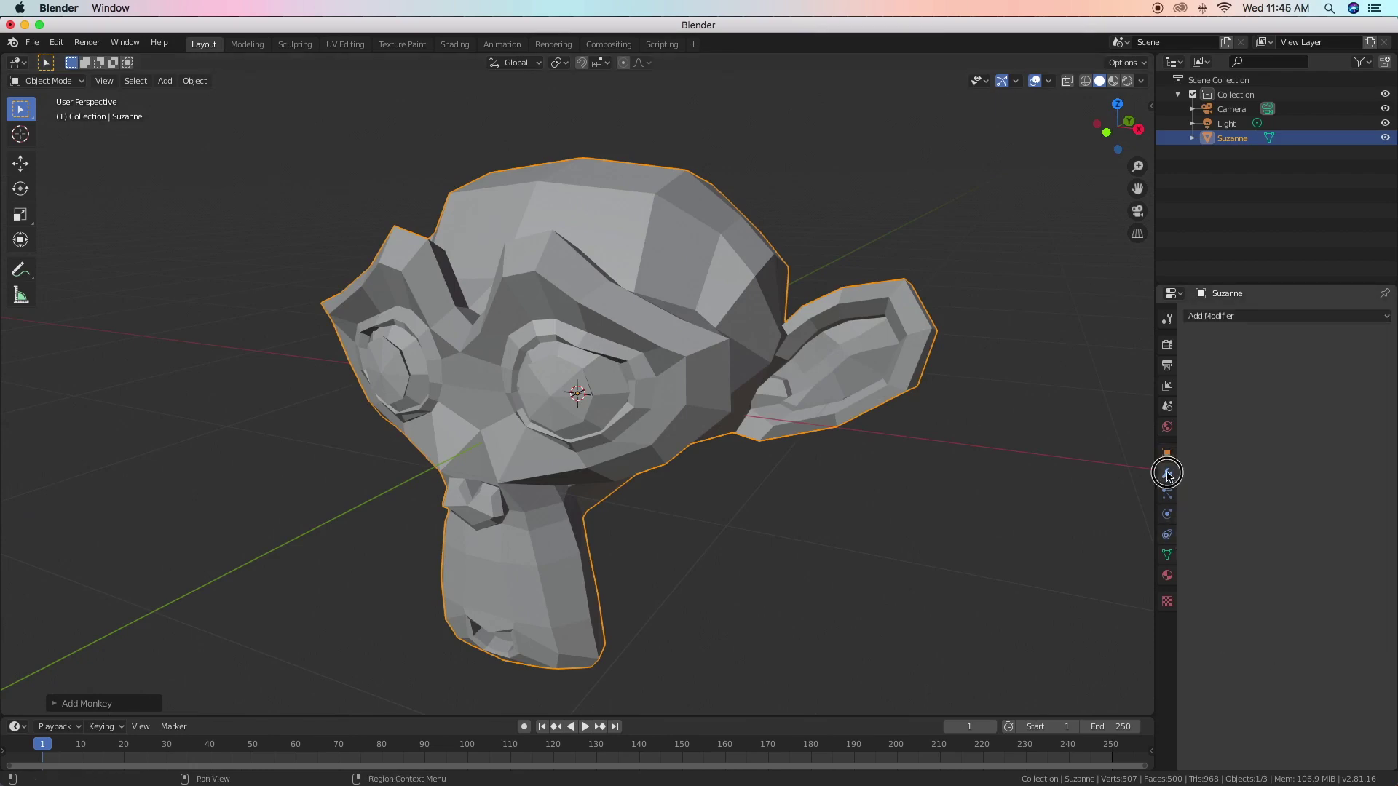
left_click(1280, 316)
left_click(1163, 557)
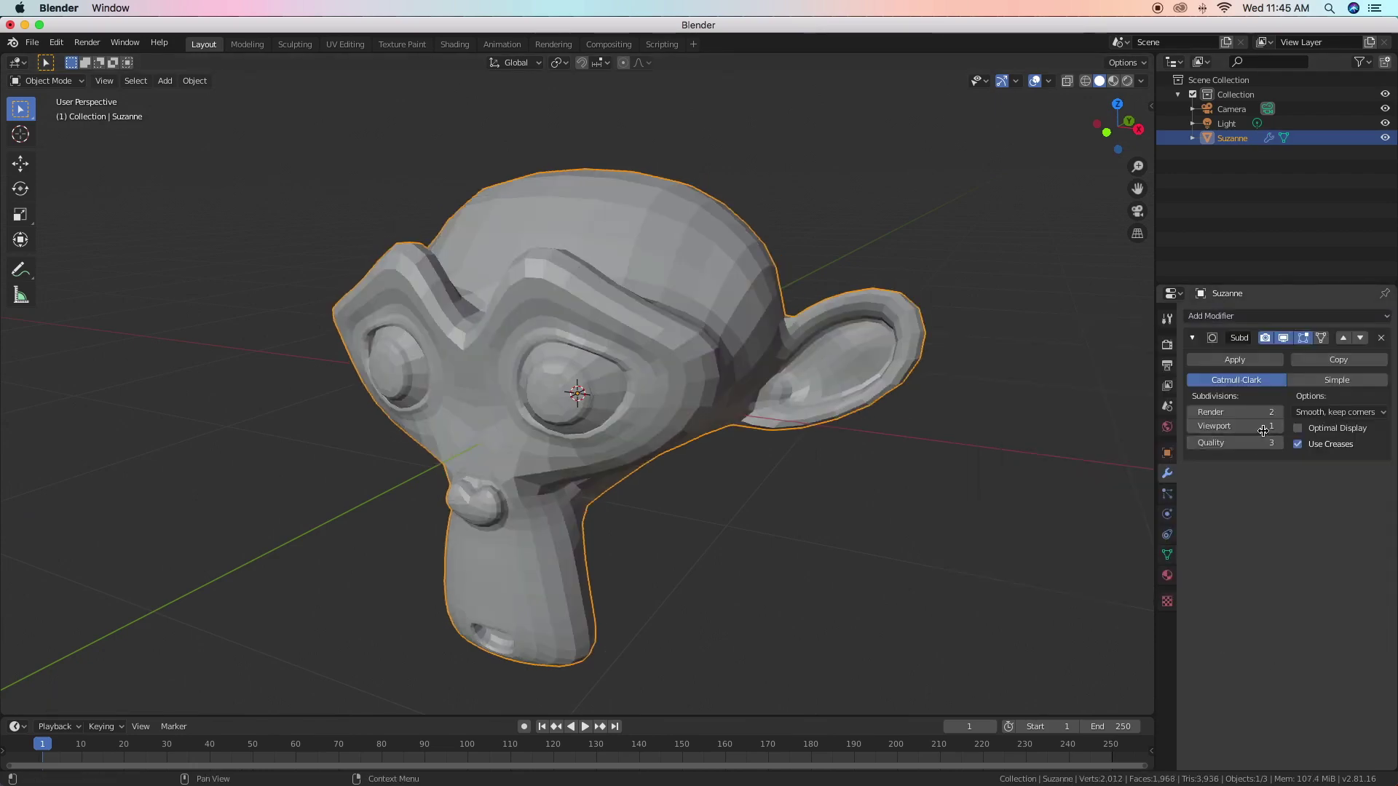
left_click(1279, 412)
left_click(1280, 412)
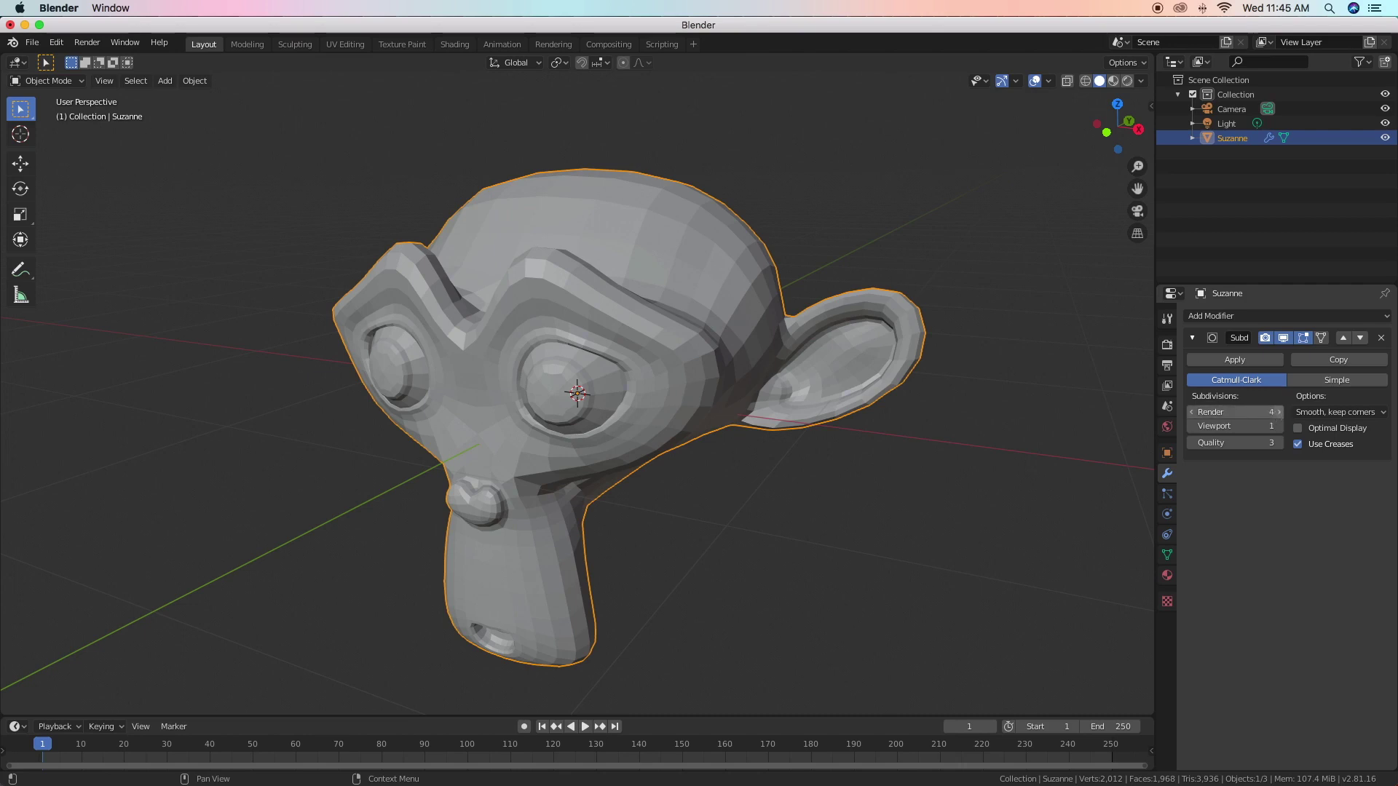
left_click(1191, 412)
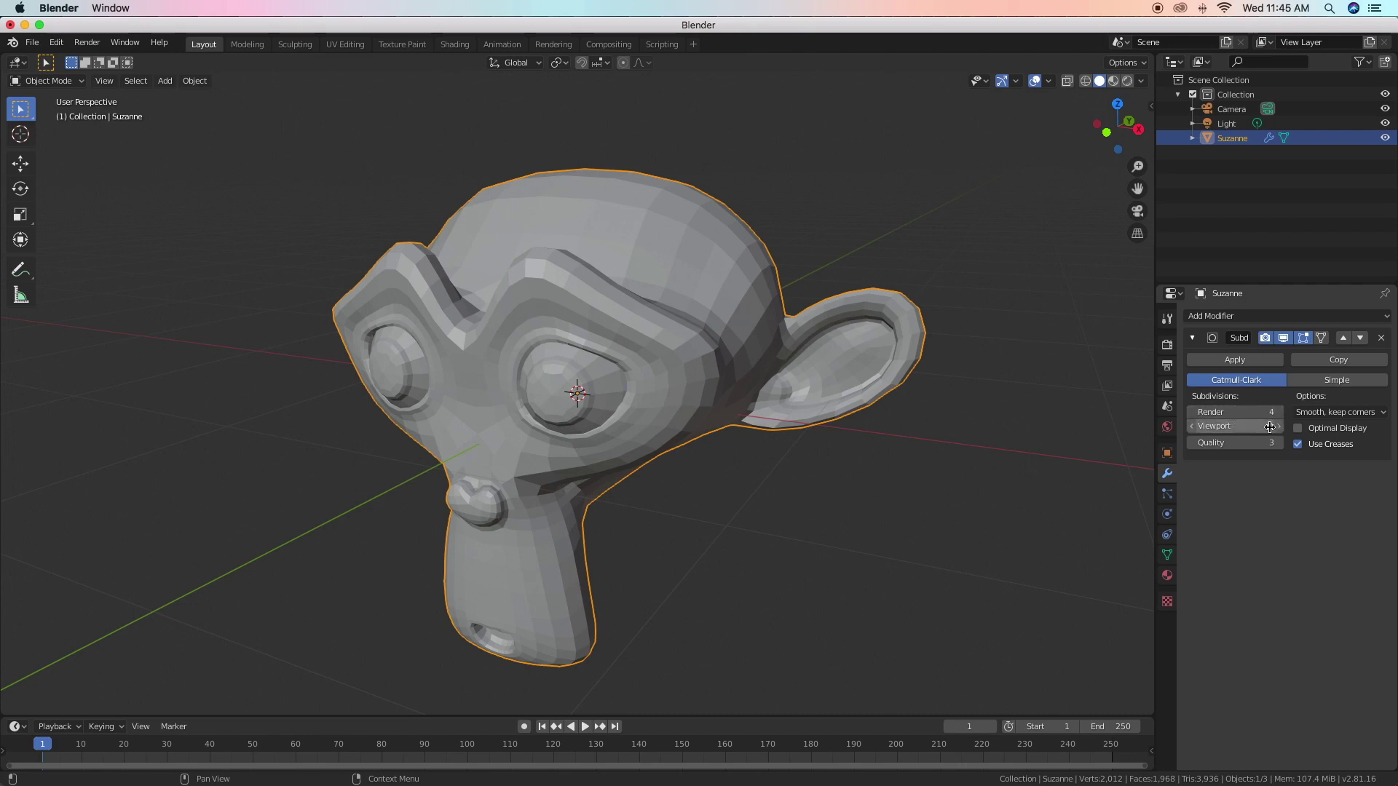
left_click(1278, 426)
left_click(1278, 426)
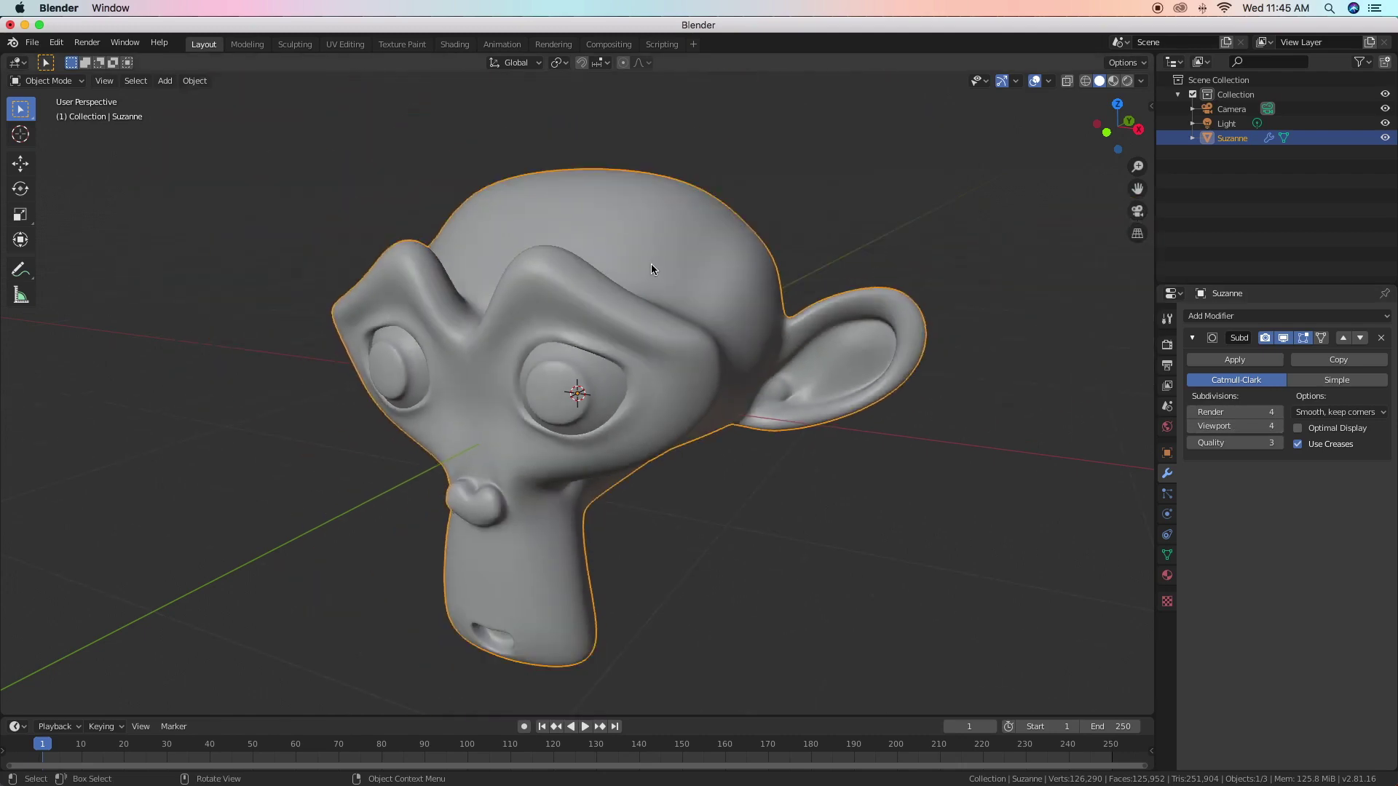
right_click(651, 265)
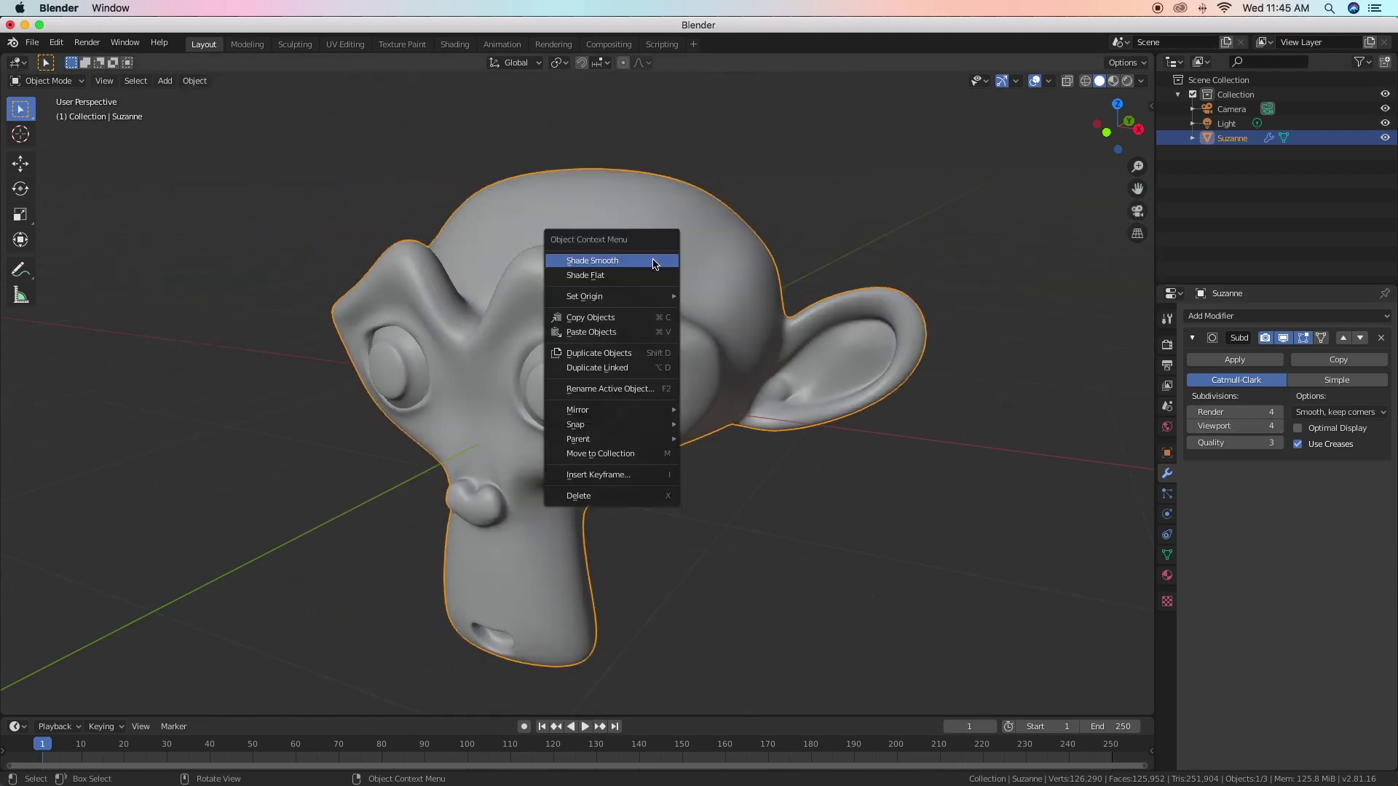
left_click(594, 264)
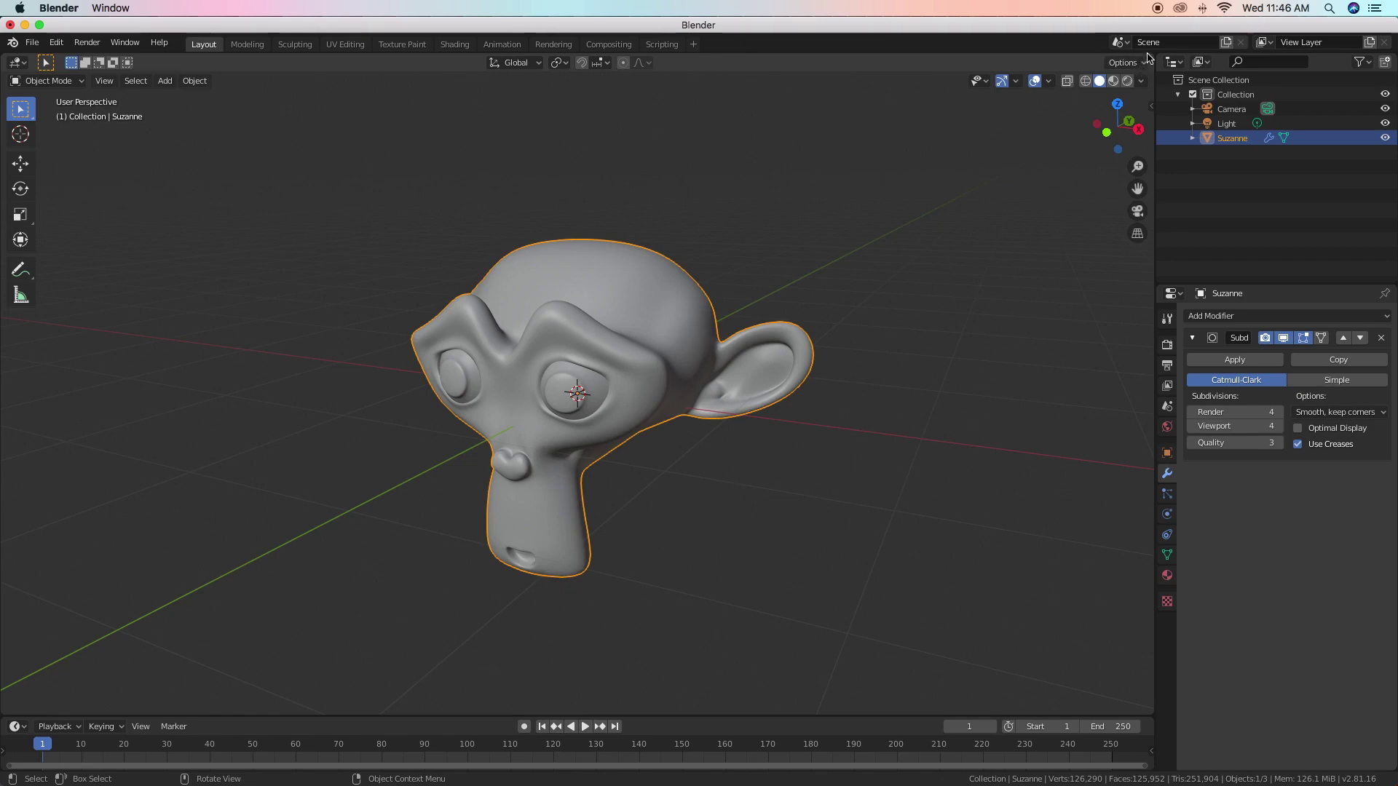
Split the 3D view and turn the right-hand area into a Shader Editor
left_click_drag(1150, 56, 630, 117)
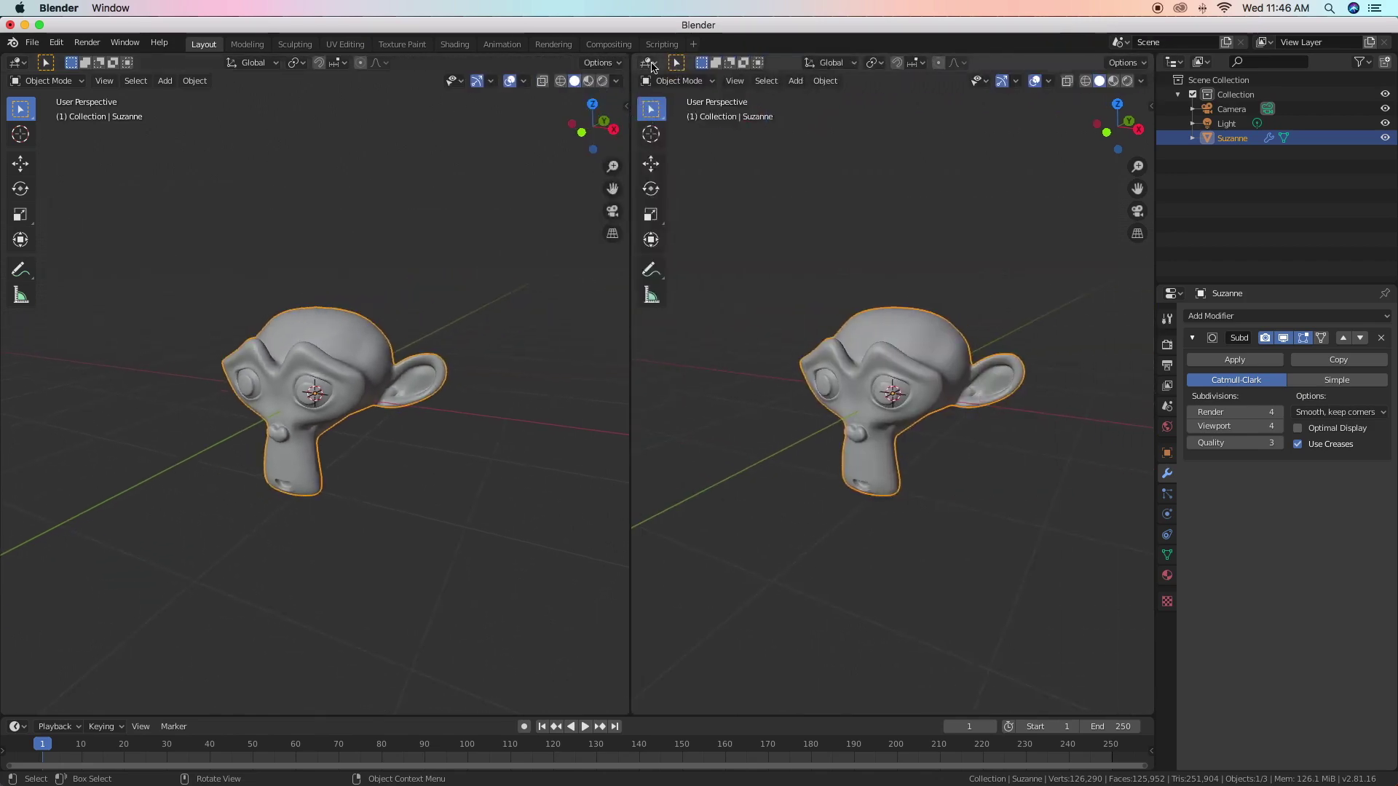
left_click(648, 63)
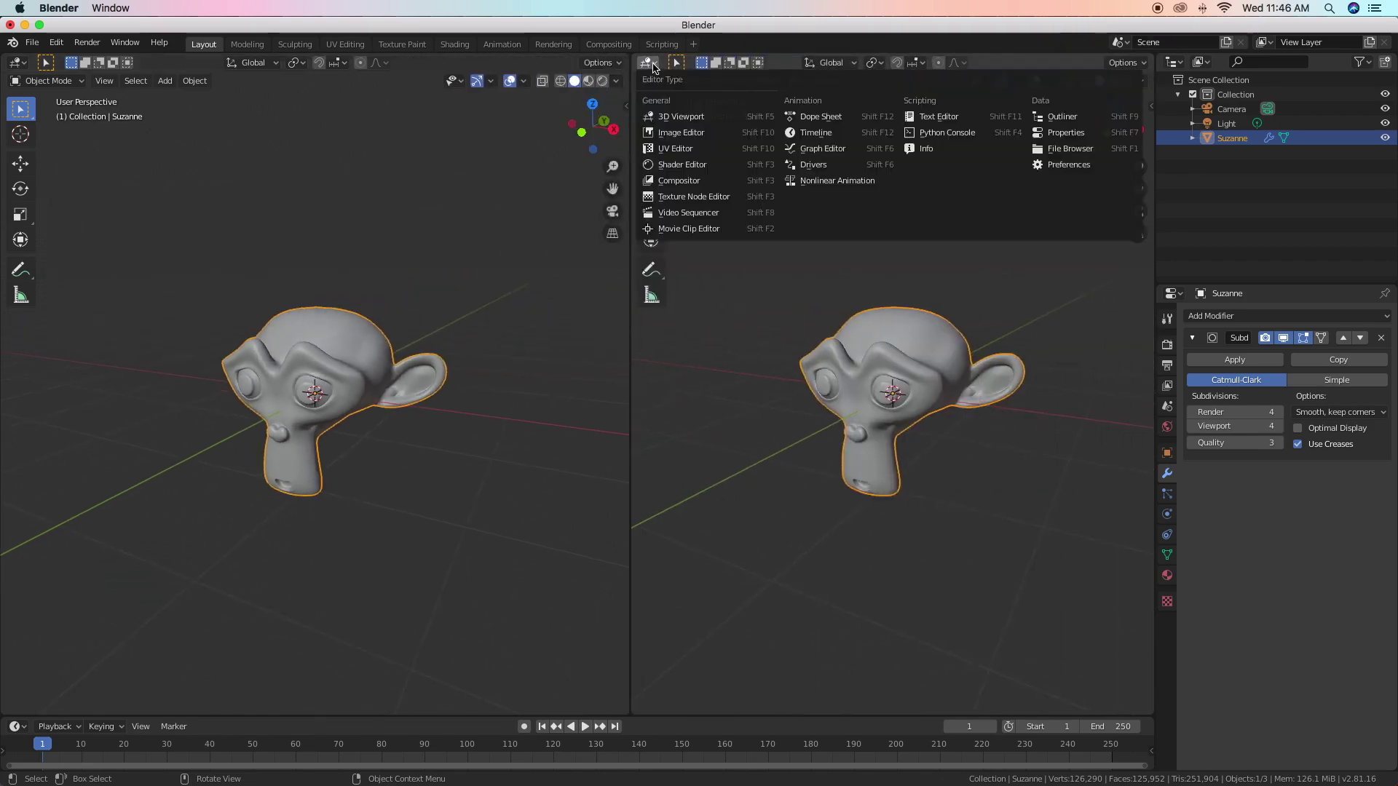
left_click(682, 165)
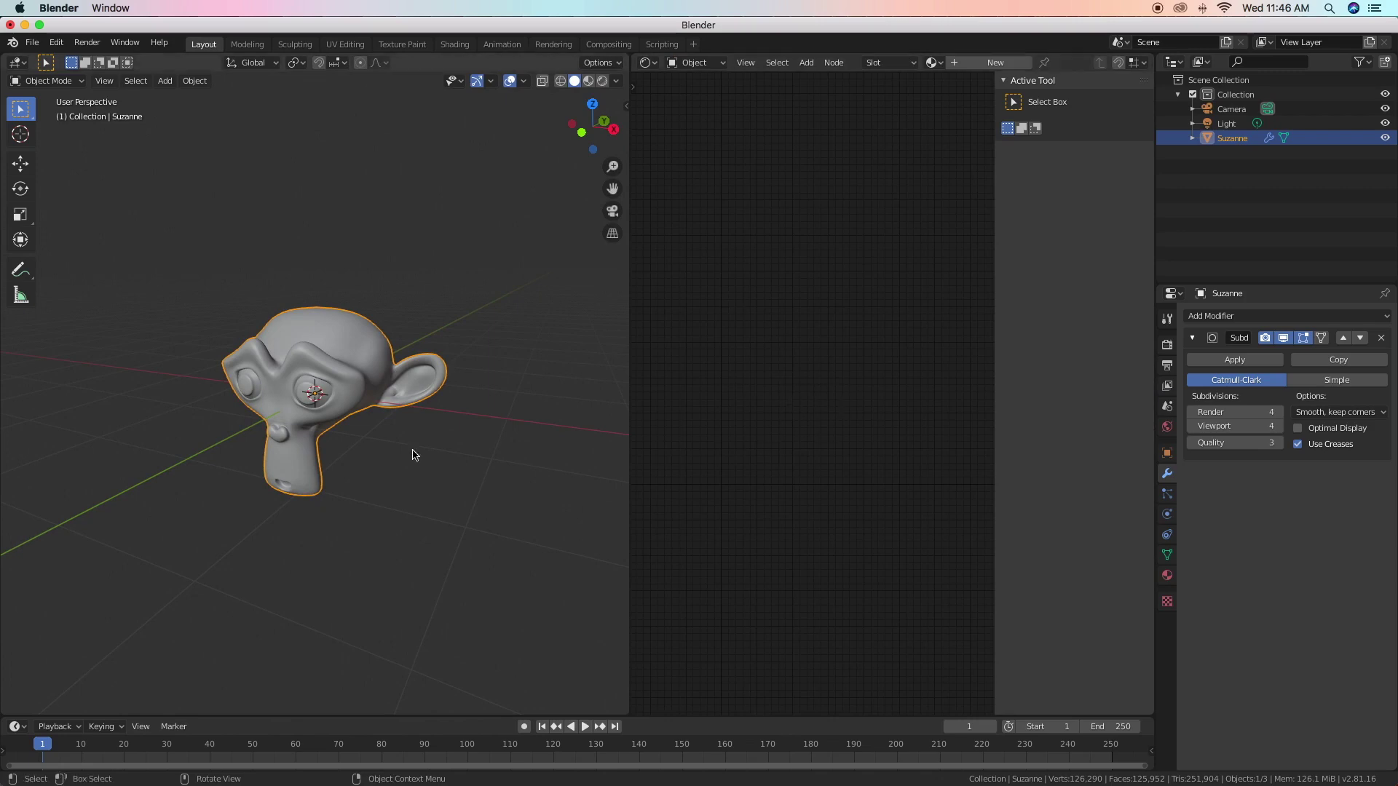
scroll(379, 401, "up", 1)
scroll(379, 372, "up", 2)
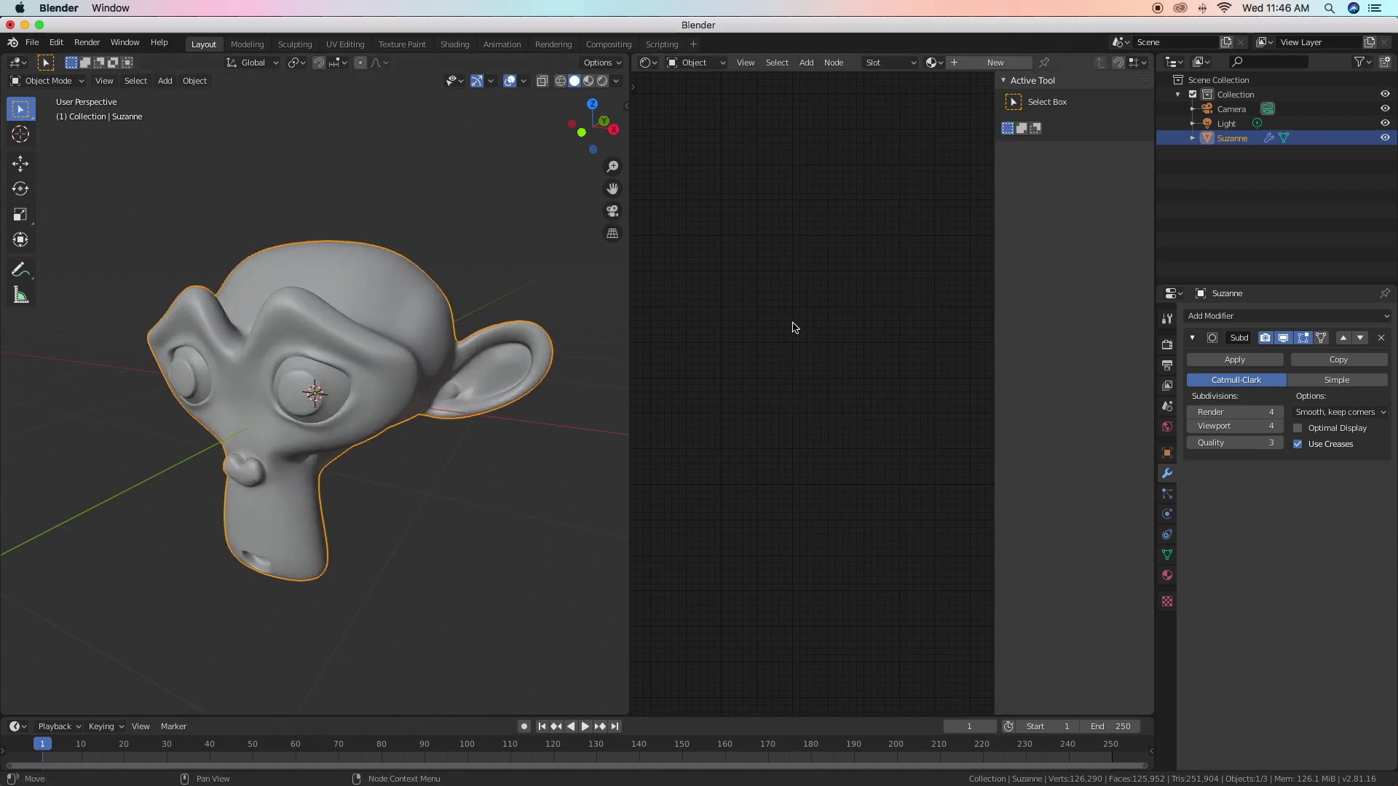
scroll(315, 360, "up", 6)
scroll(314, 359, "down", 5)
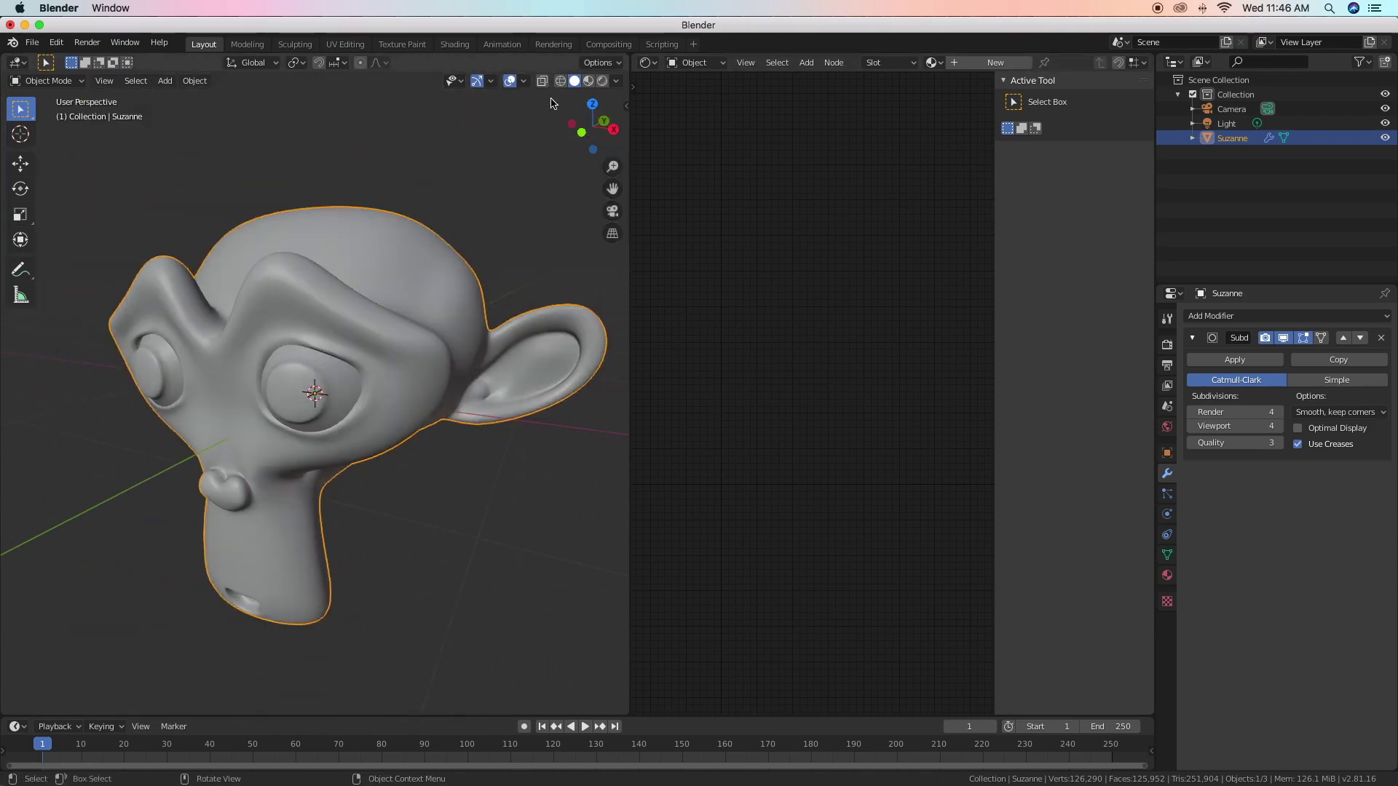
Switch the viewport to Rendered shading with overlays off, and show the World settings
left_click(602, 81)
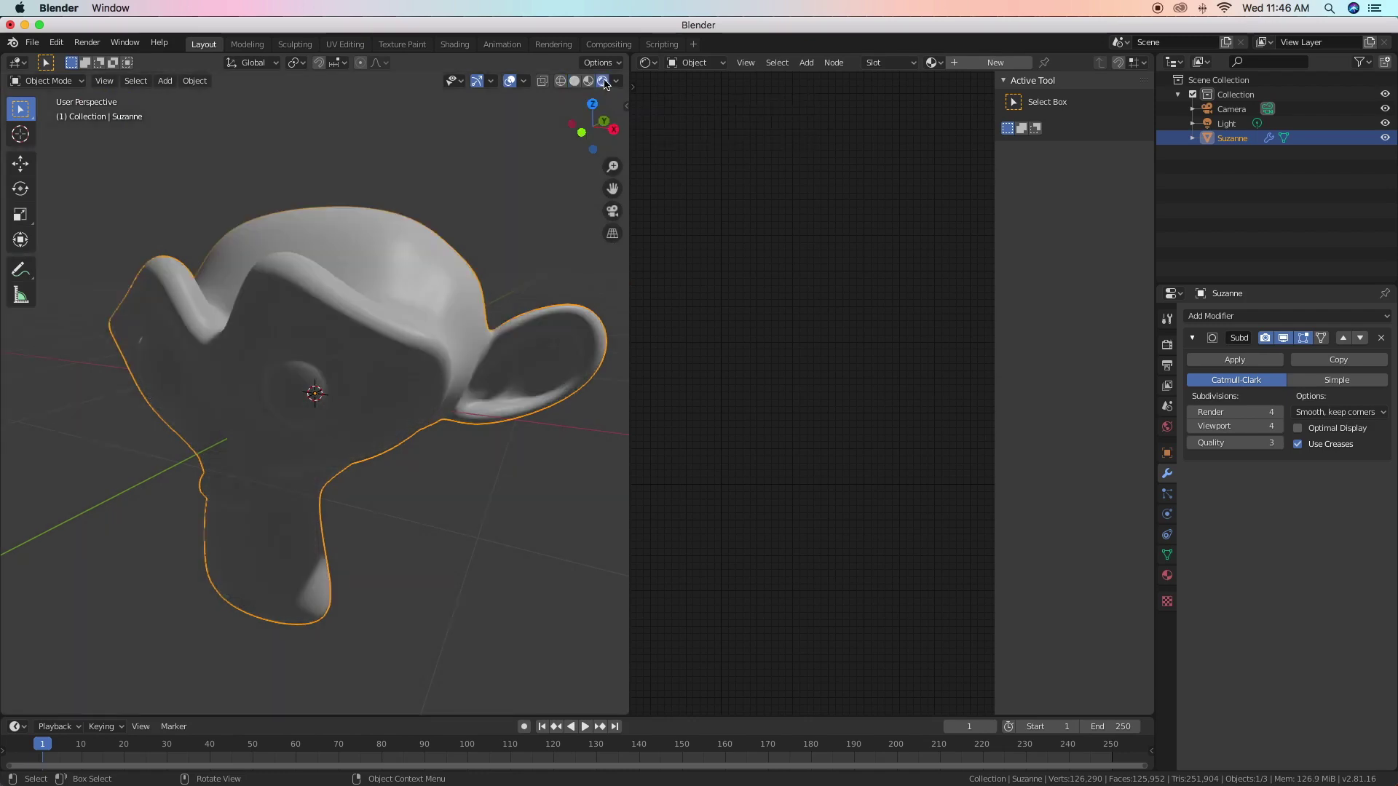
left_click(509, 81)
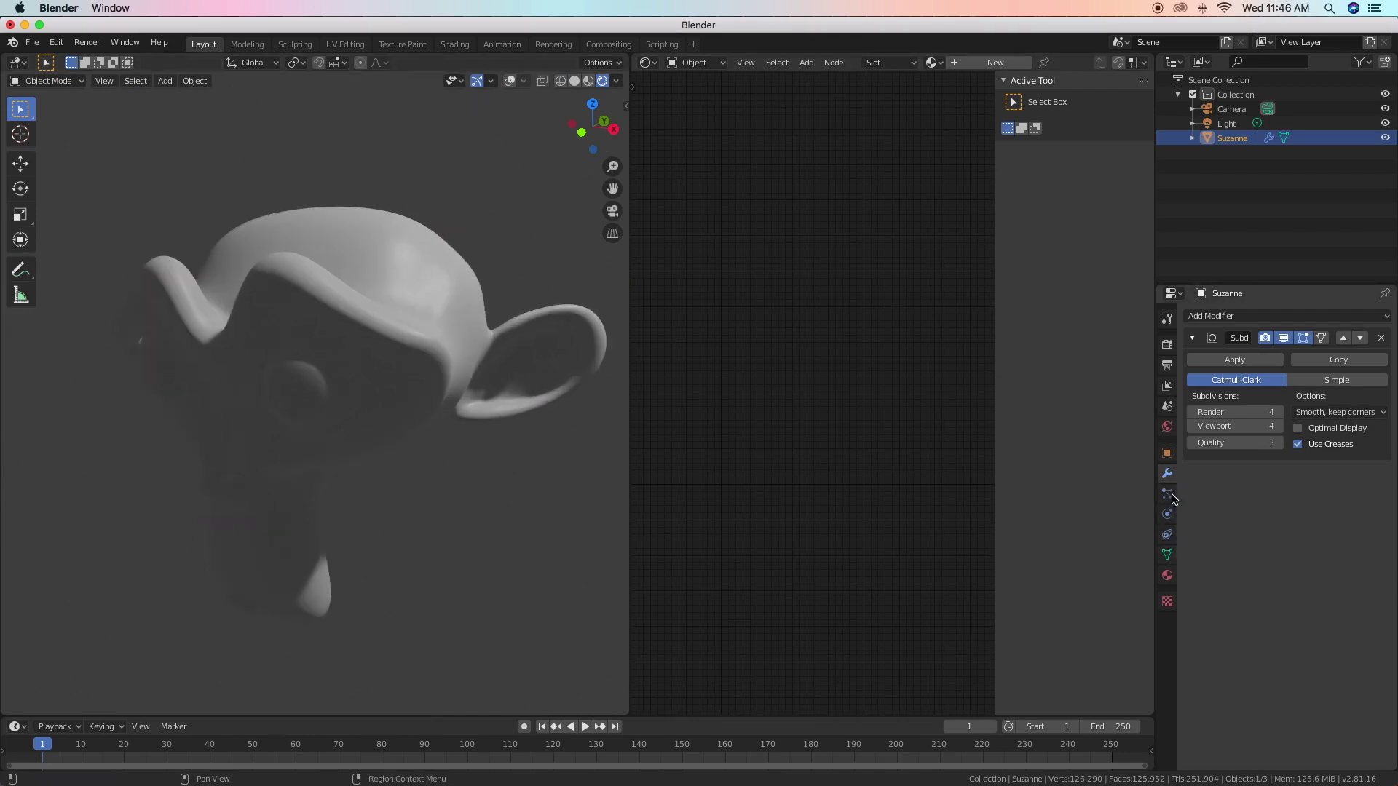
left_click(1167, 426)
Set the World background Strength to 0 for a black background
left_click(1294, 430)
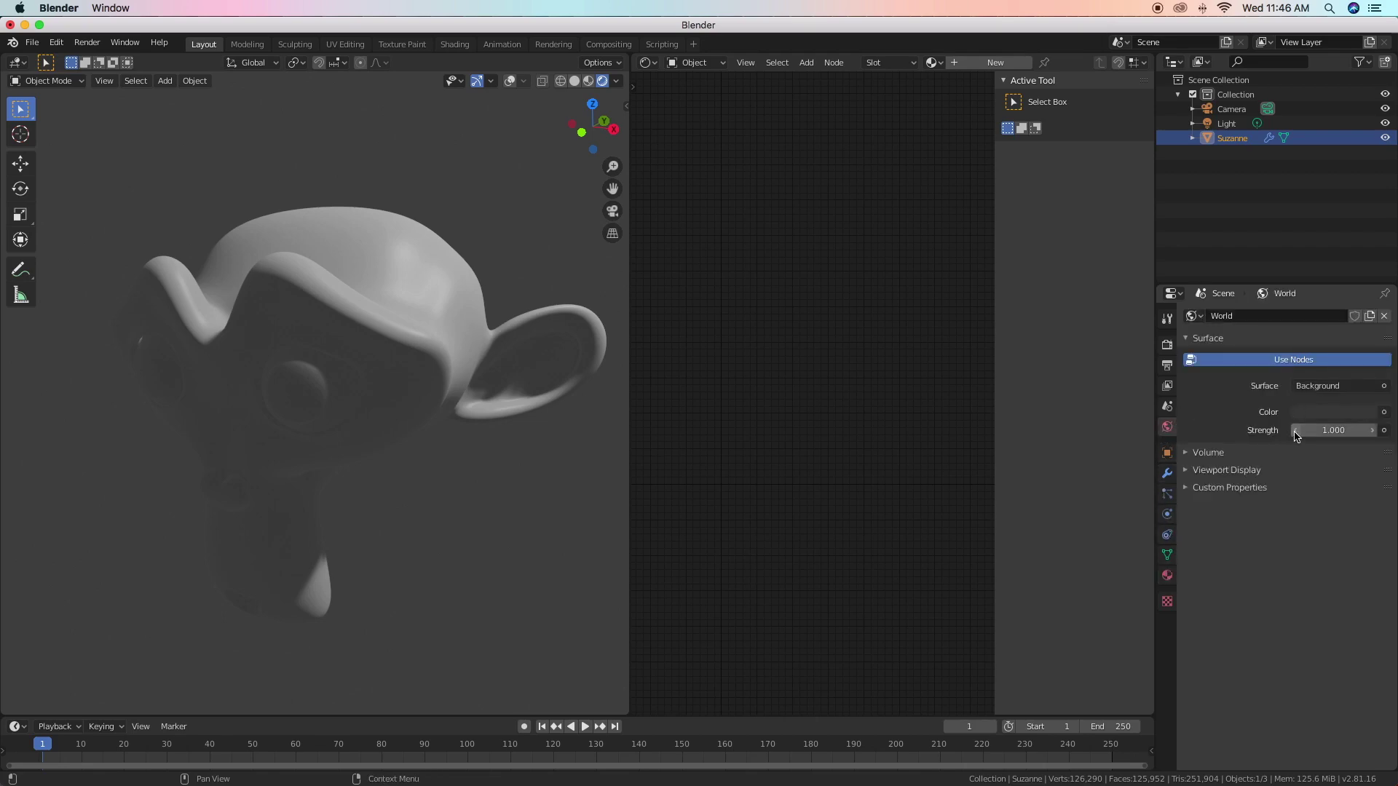
type("0")
key("Return")
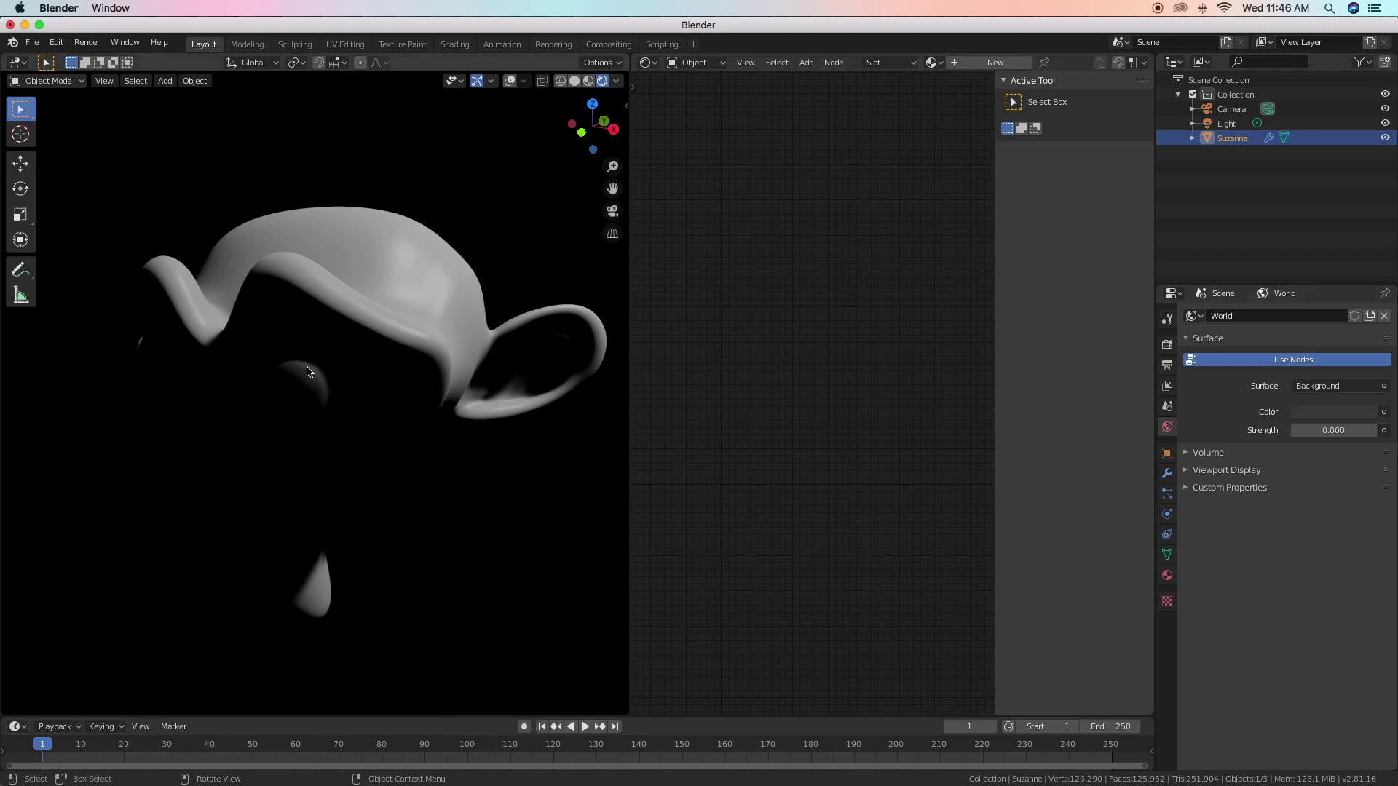
Create a new material for Suzanne and frame its Principled BSDF and Output nodes
left_click(1167, 575)
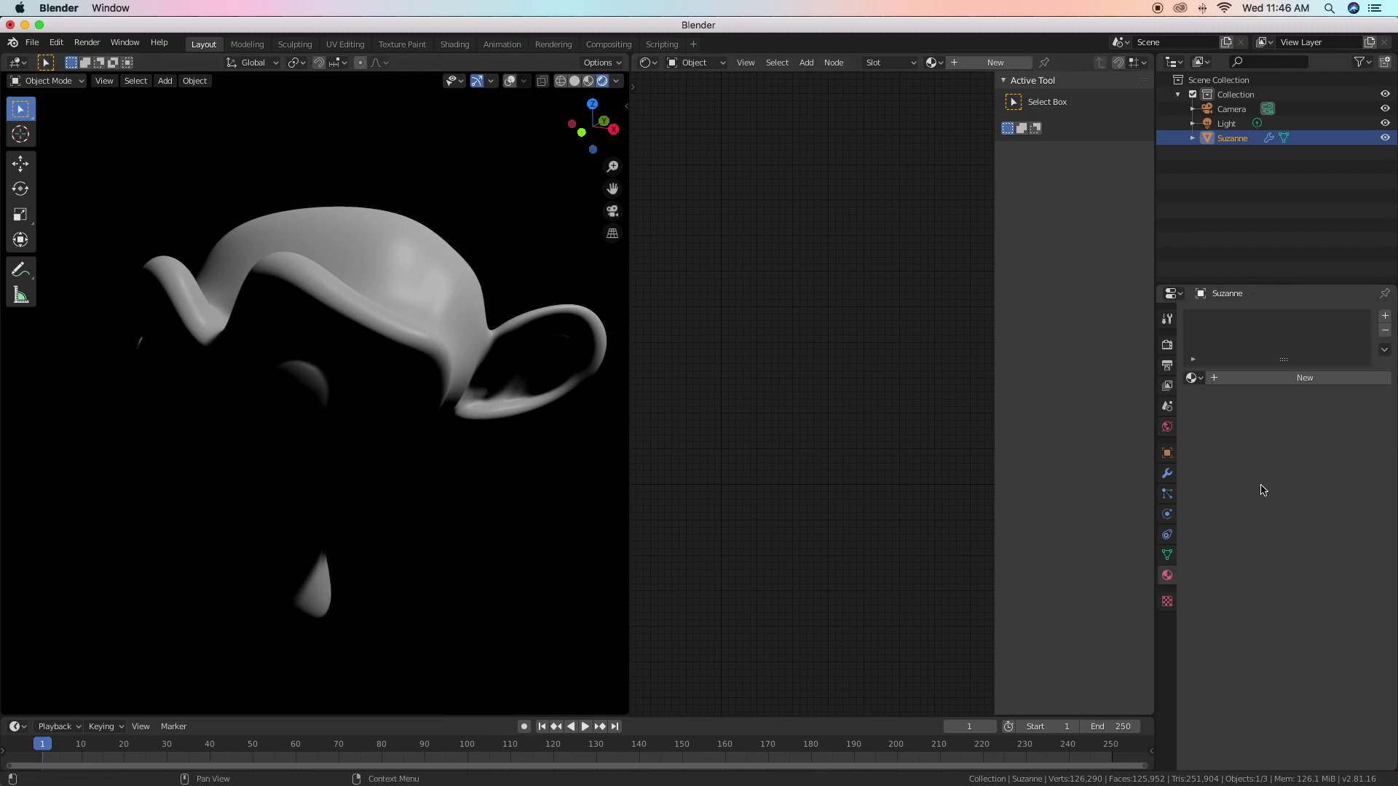
left_click(1300, 380)
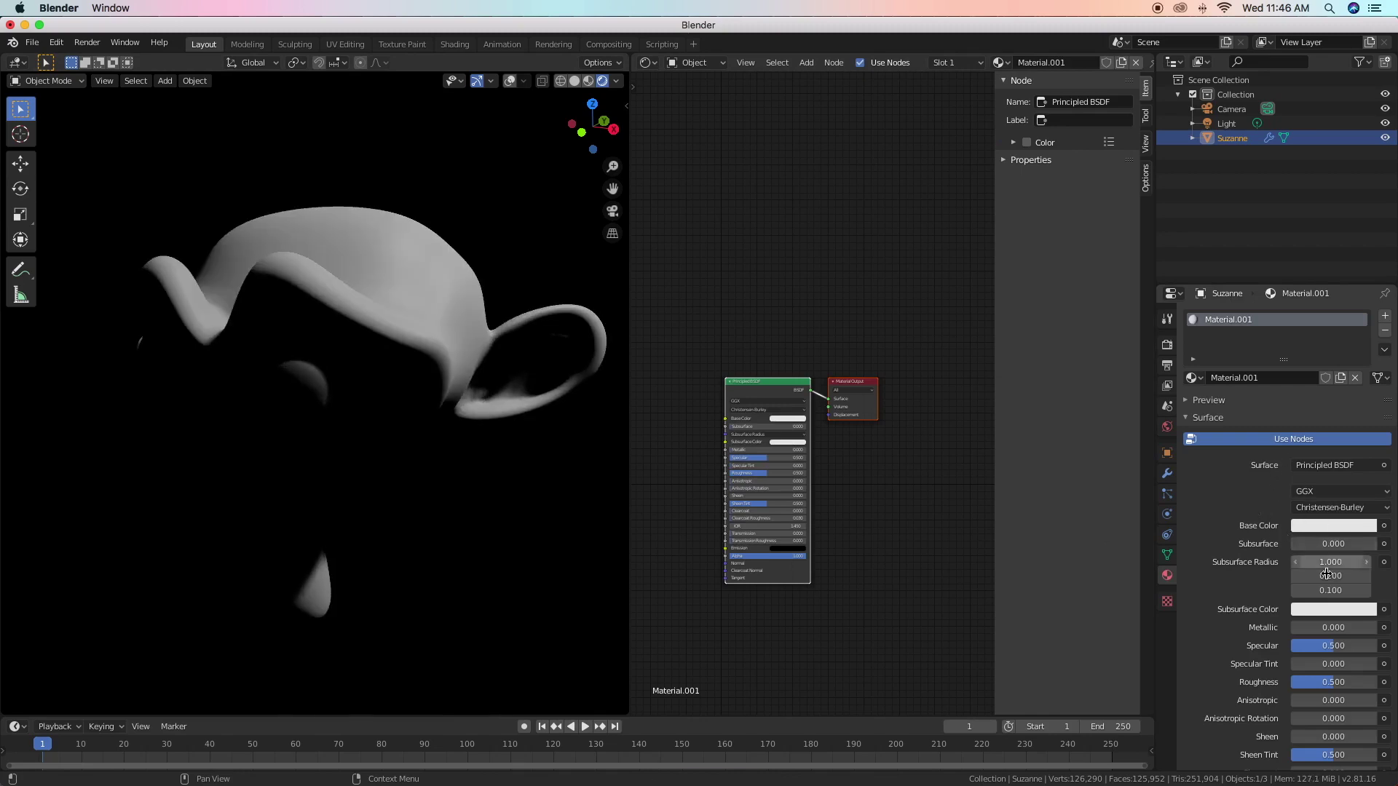
scroll(778, 410, "up", 4)
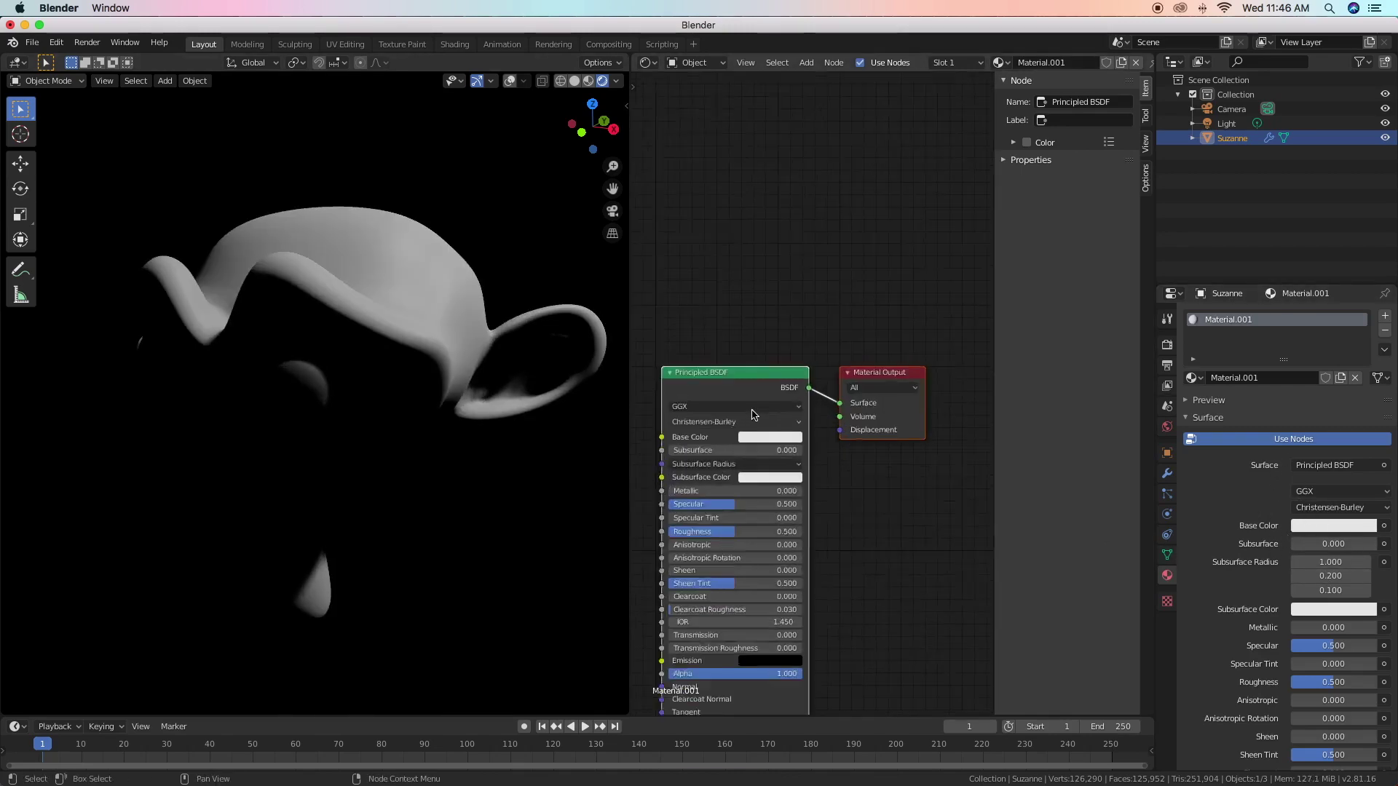
middle_click_drag(762, 380, 765, 283)
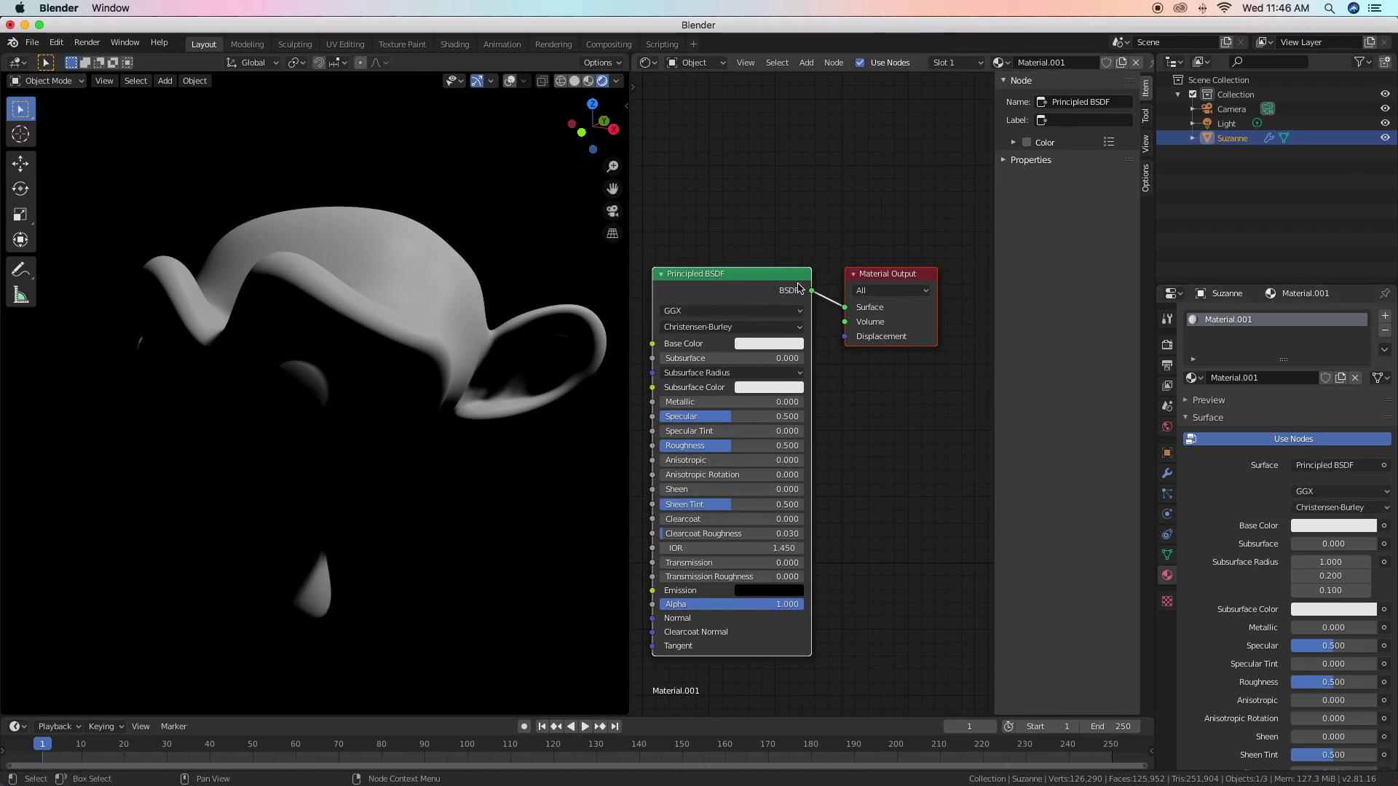
left_click(898, 277)
middle_click_drag(898, 277, 922, 236)
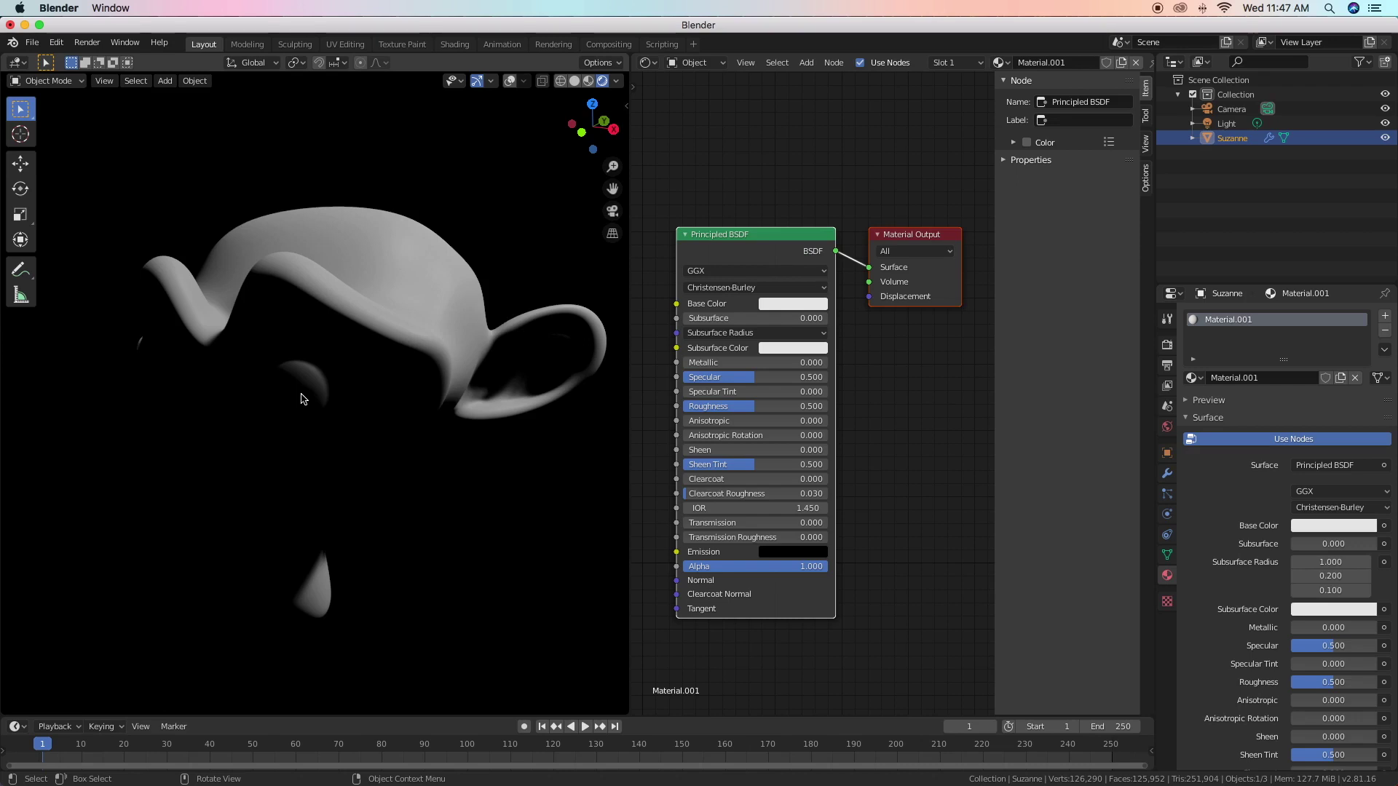
Add a Mix Shader node and plug the Principled BSDF into its first Shader input
left_click(917, 455)
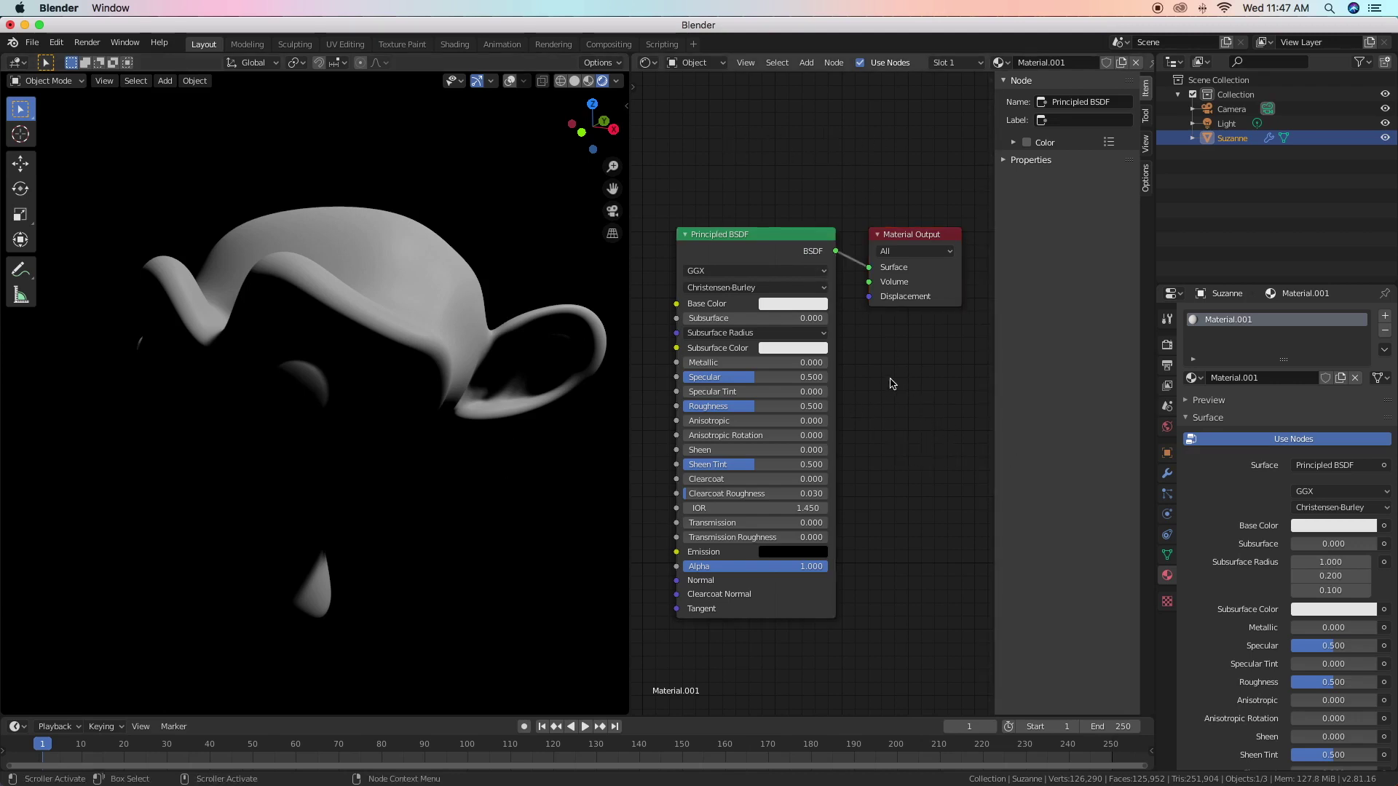
key("shift+a")
left_click(900, 494)
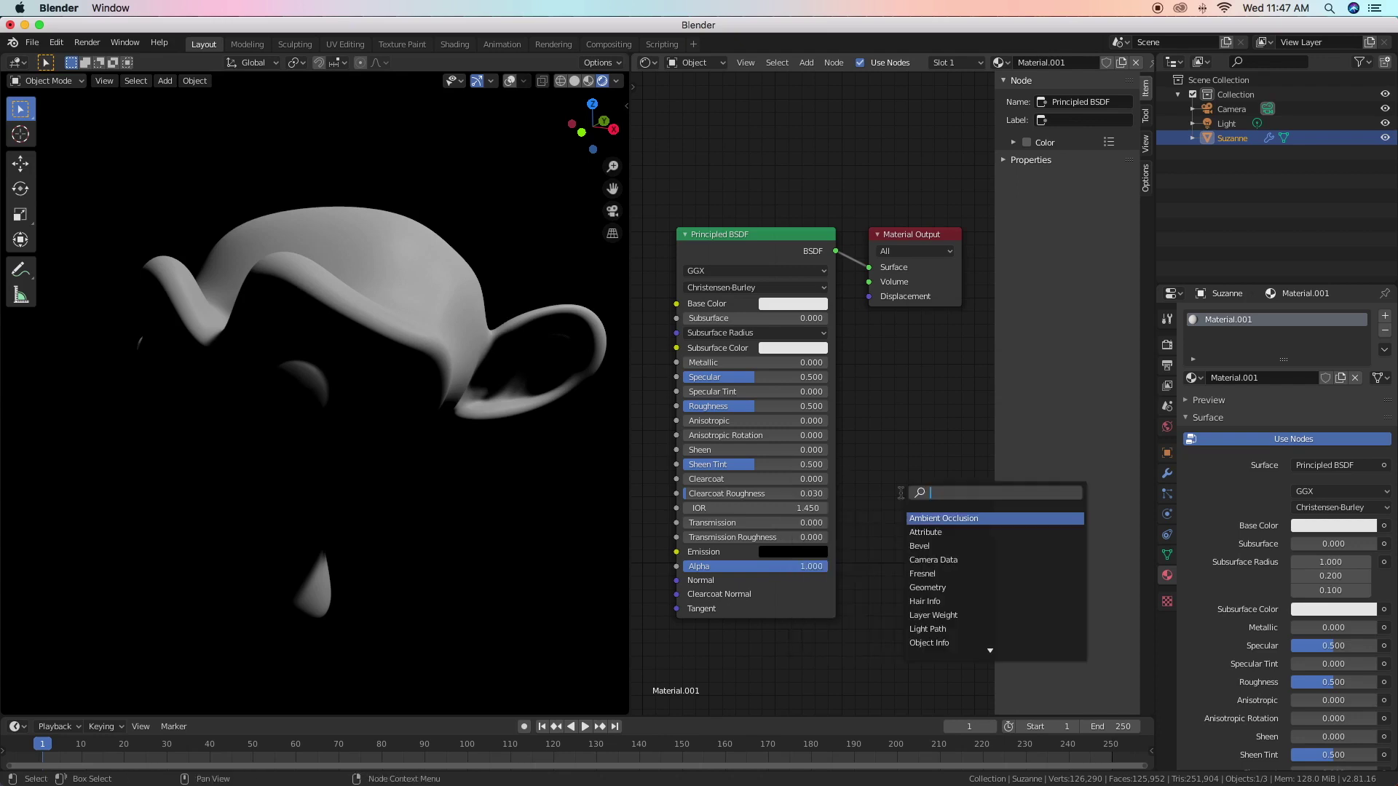
type("mi")
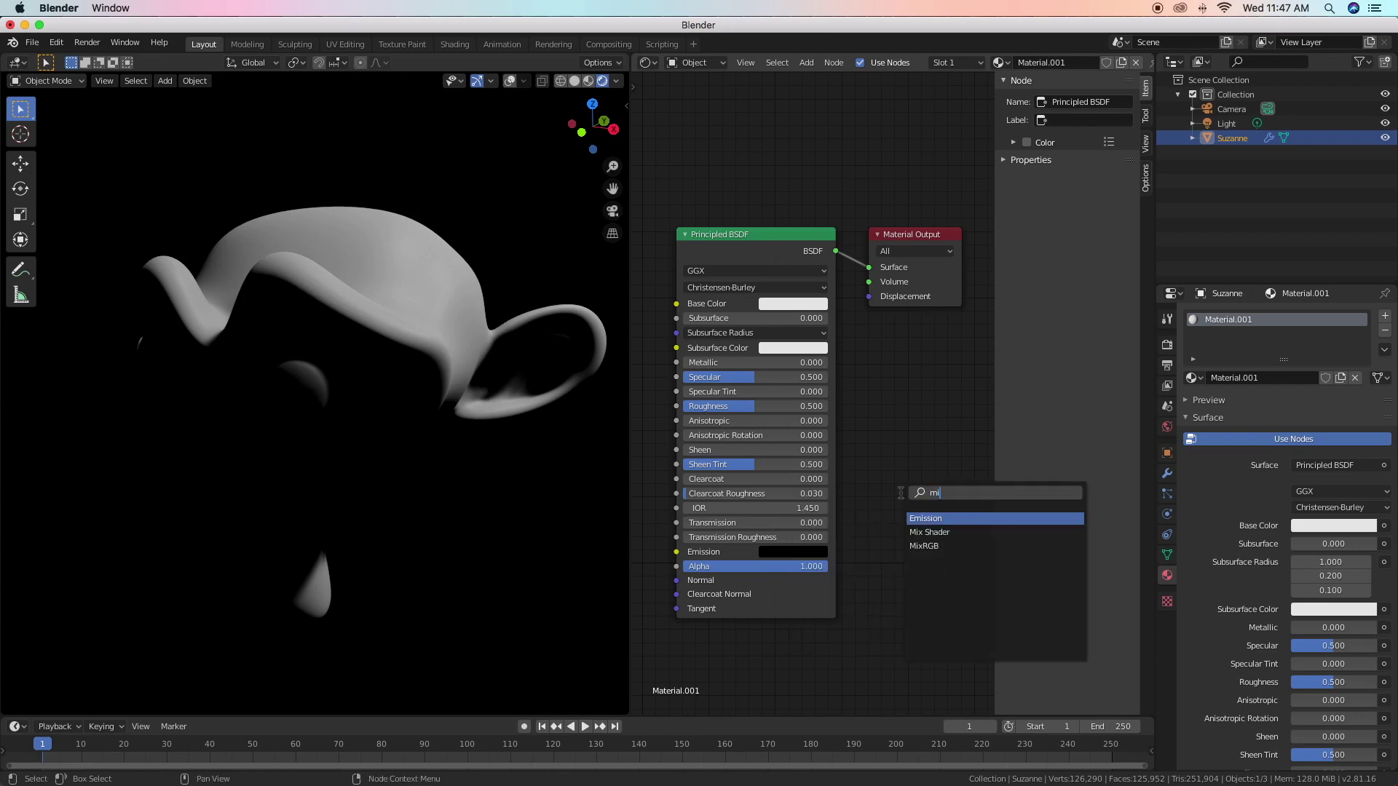
type("x")
left_click(925, 516)
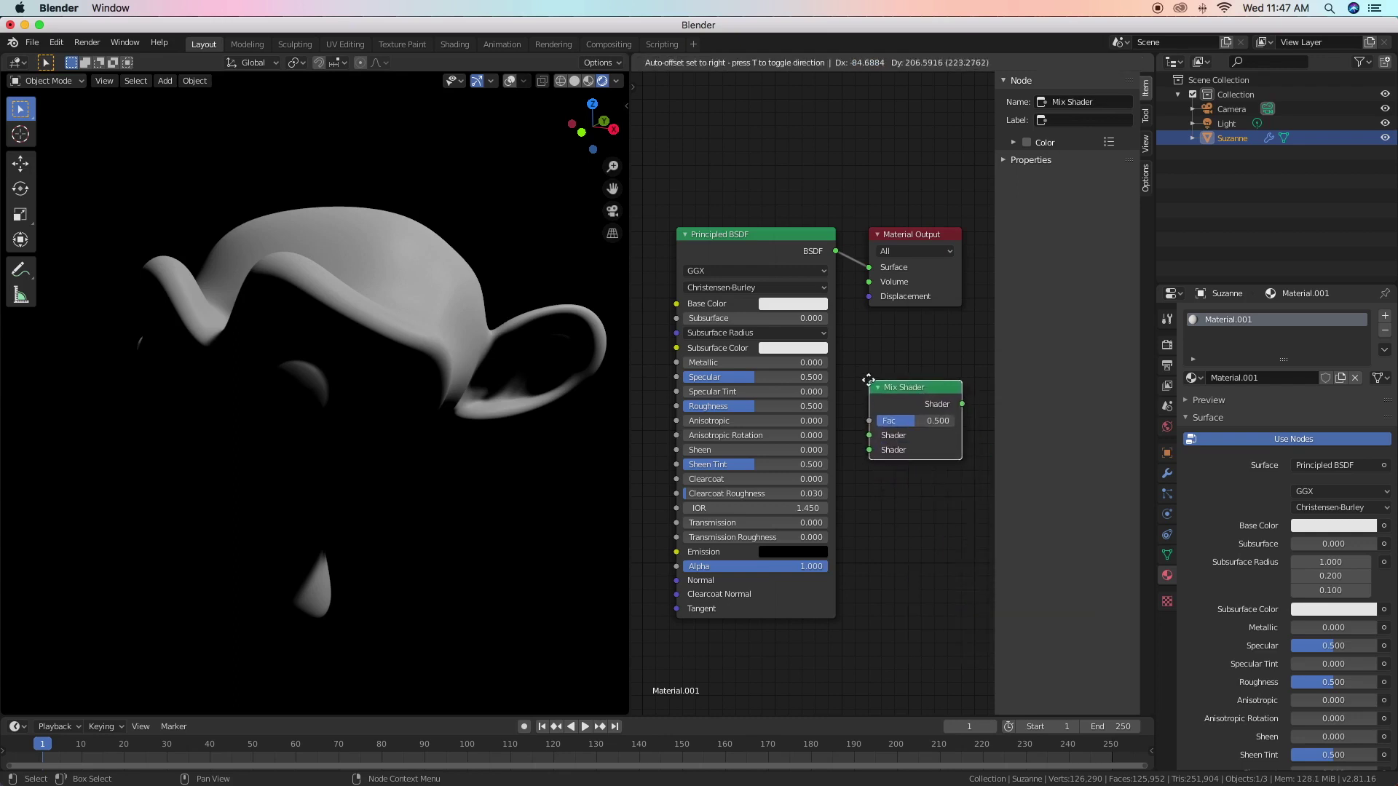
left_click_drag(881, 404, 866, 370)
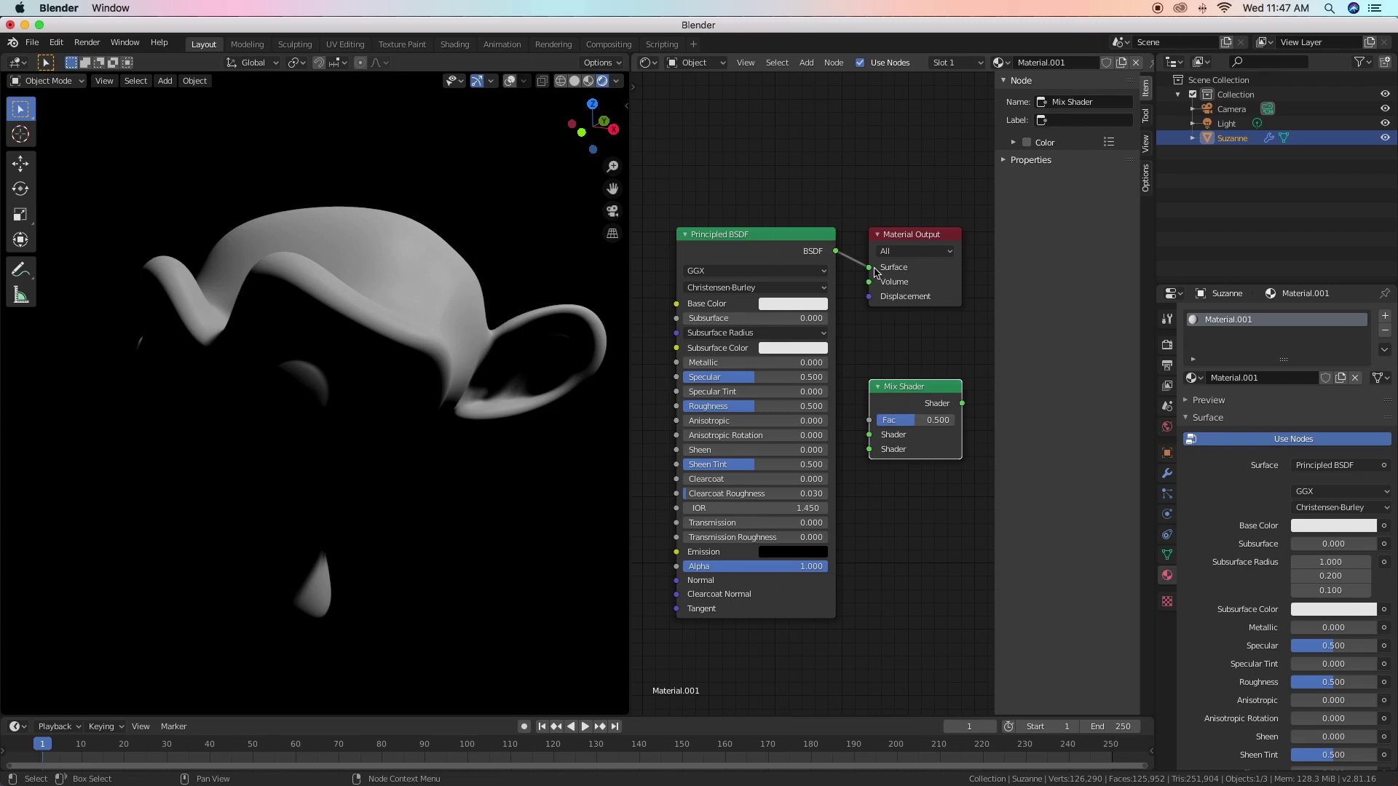
mouse_move(868, 267)
left_mouse_down()
mouse_move(853, 282)
mouse_move(871, 421)
left_mouse_up()
left_click_drag(790, 234, 750, 241)
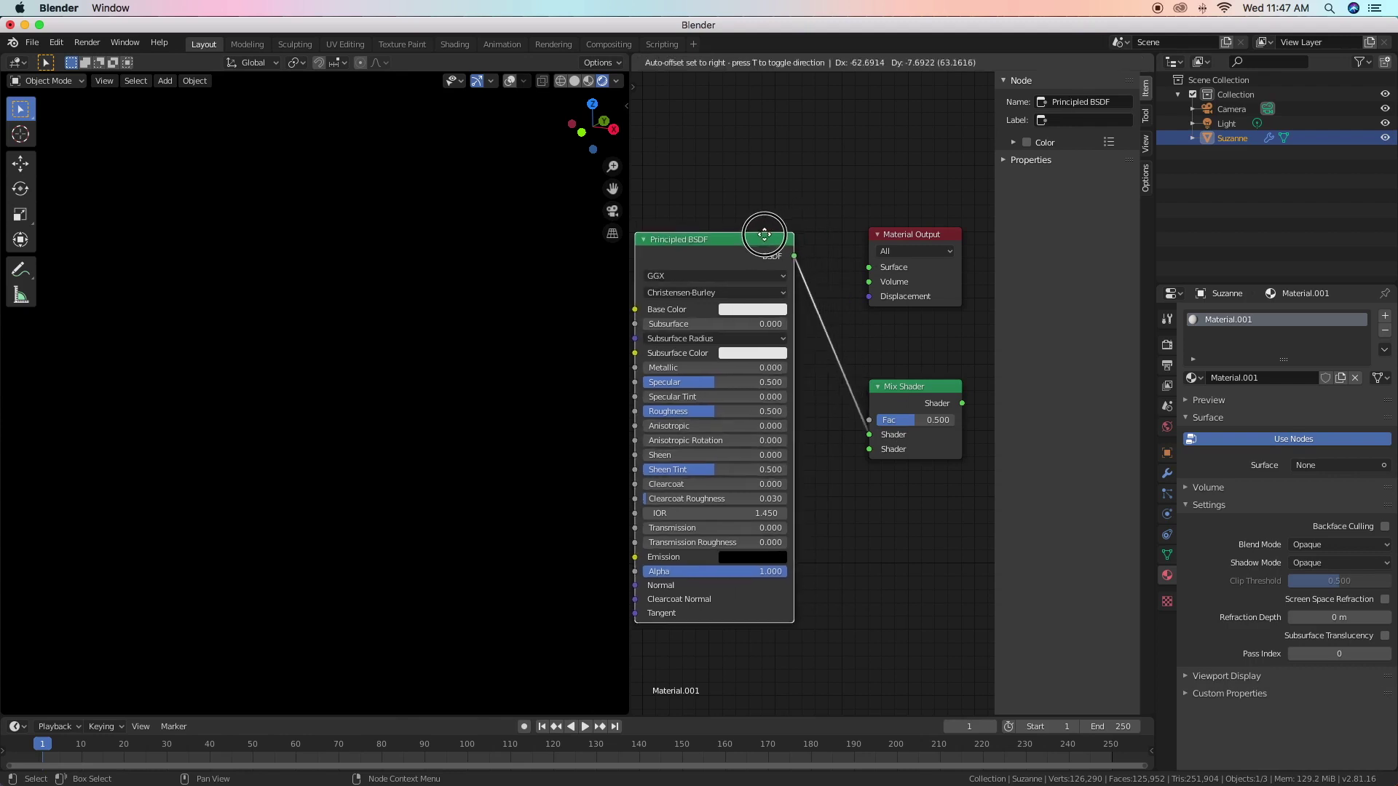
left_click_drag(885, 233, 899, 182)
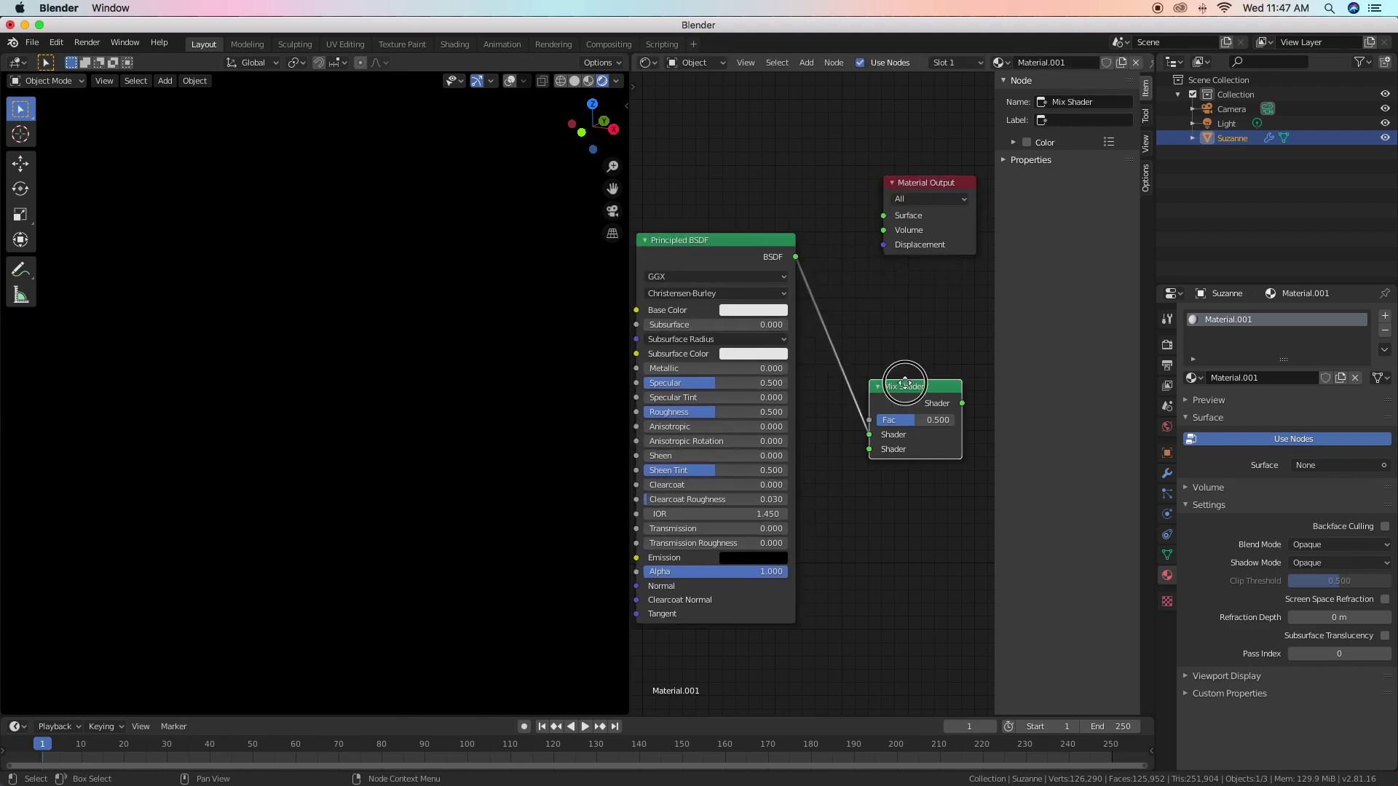
left_click_drag(905, 387, 870, 306)
Add an Emission node into the Mix Shader's second input, and link Mix Shader to Surface
left_click(852, 482)
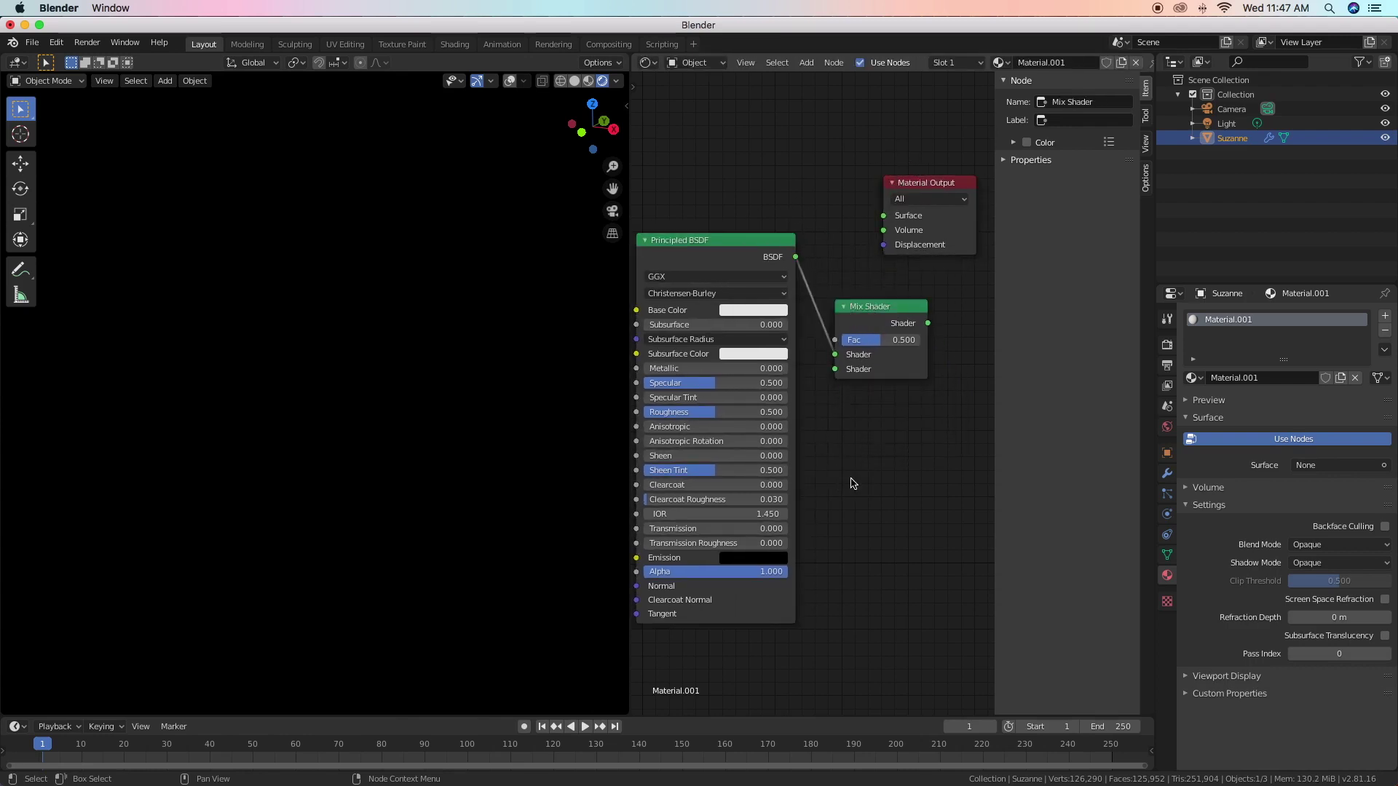
key("shift+a")
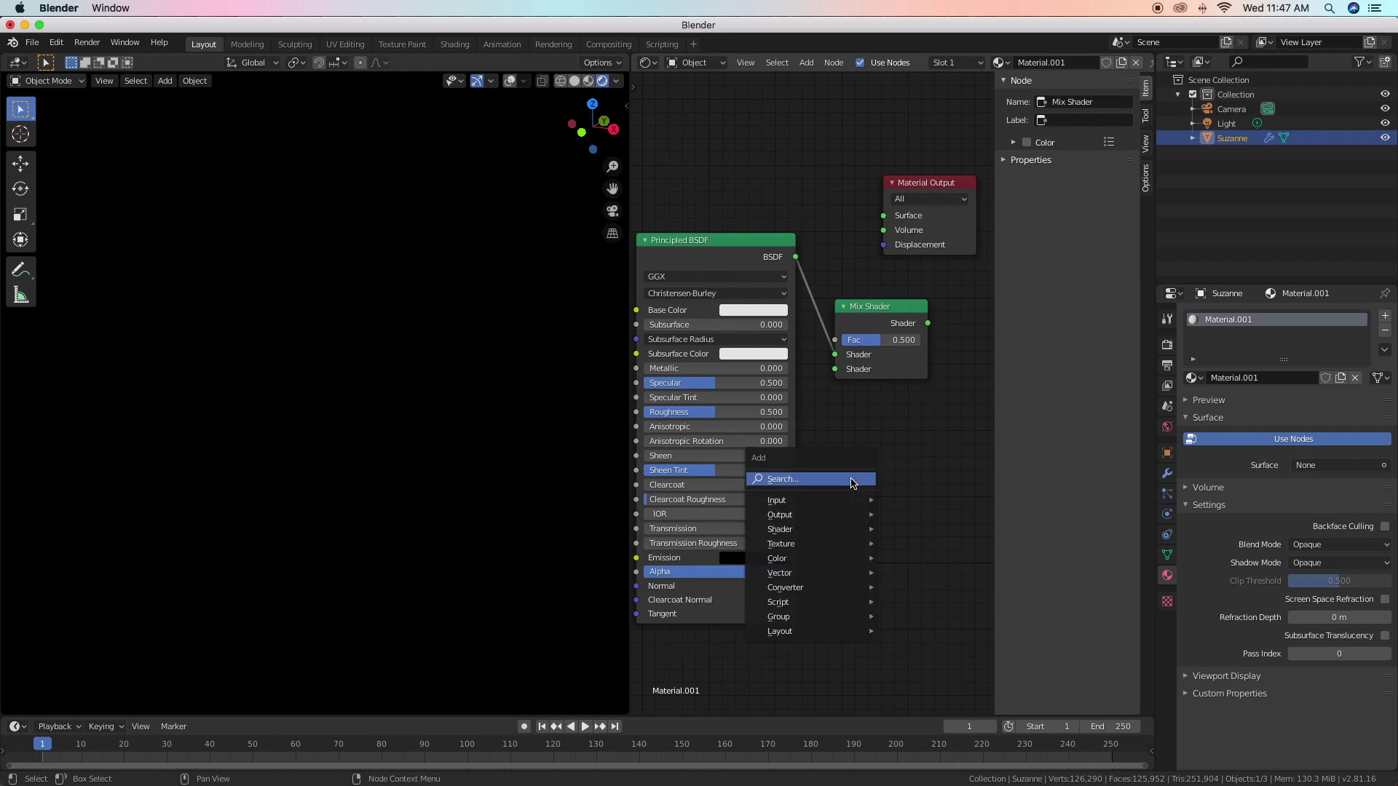
left_click(852, 482)
type("e")
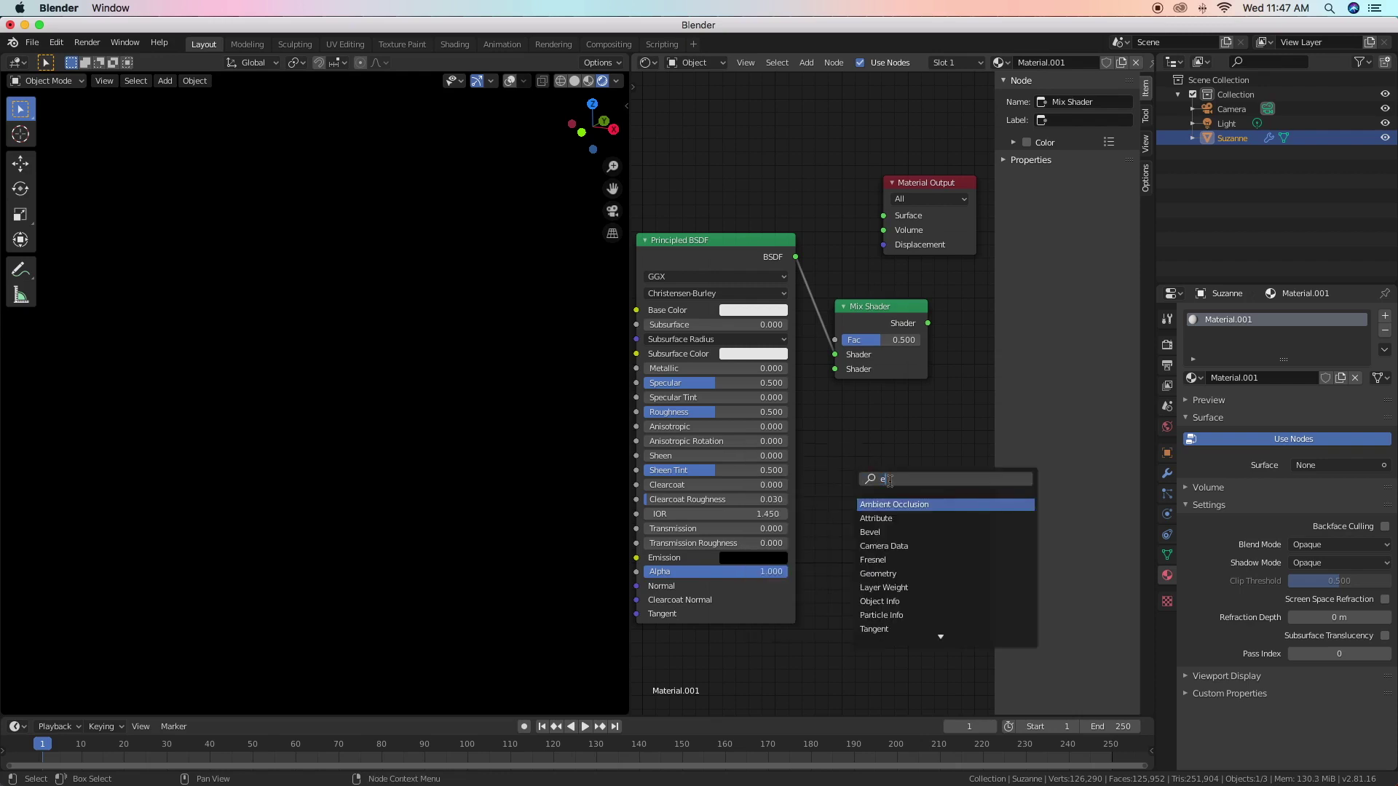
type("mission")
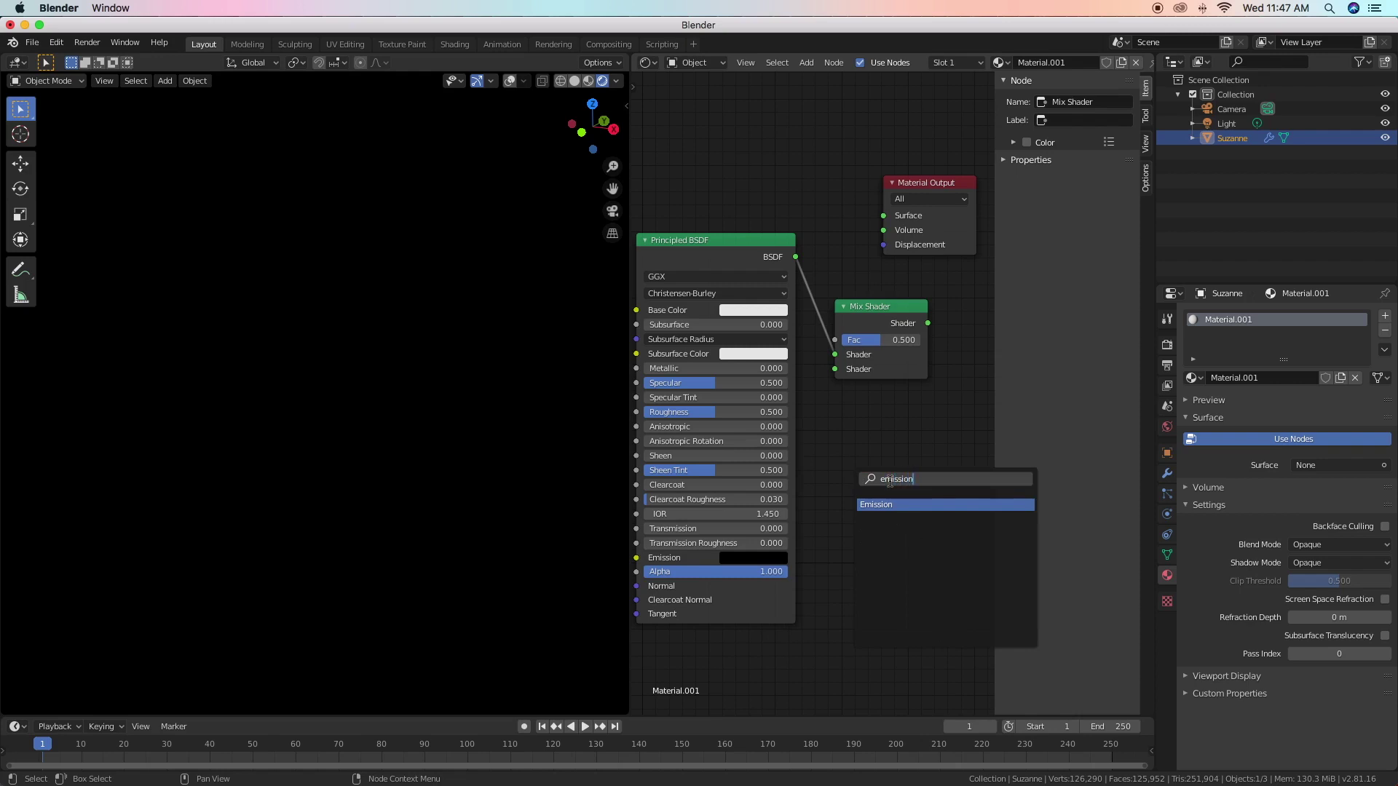
left_click(868, 503)
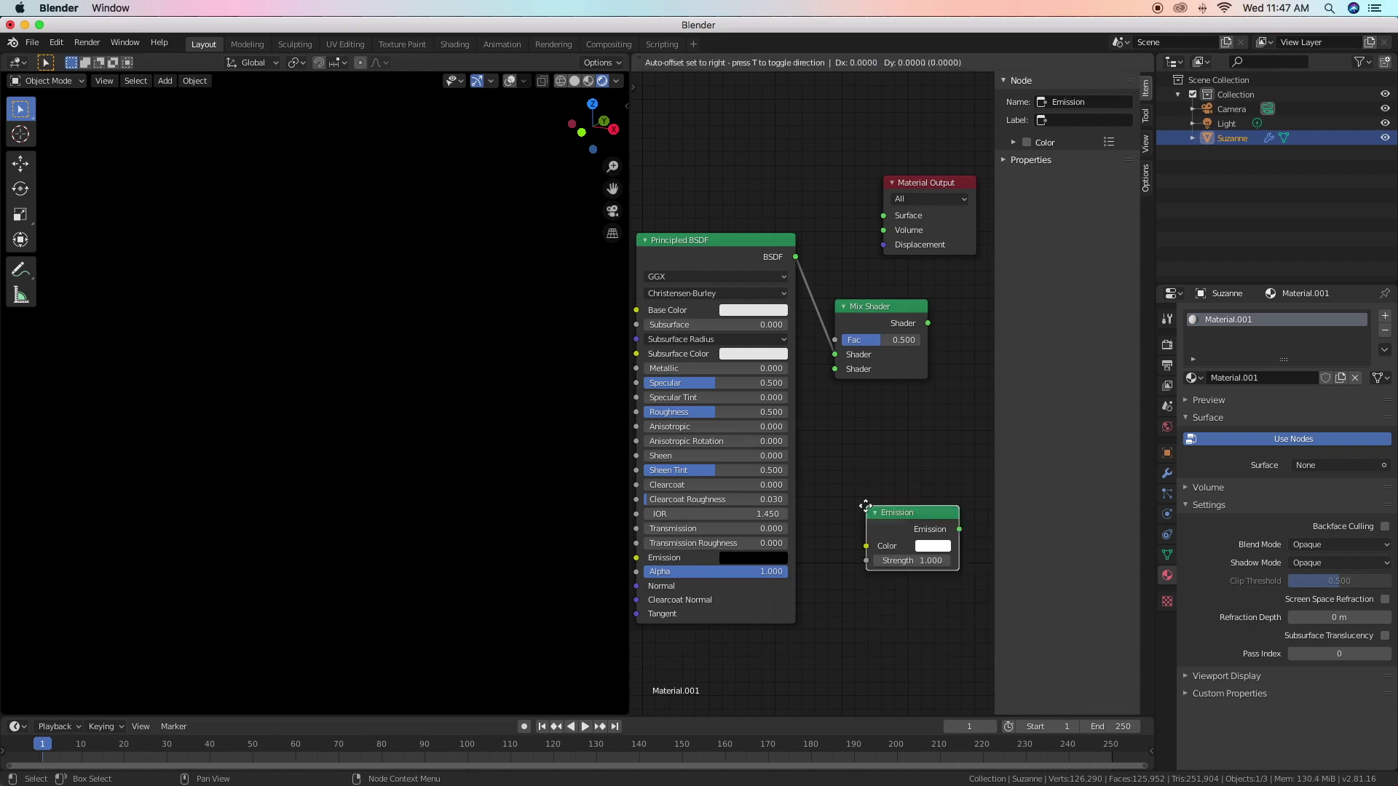
left_click(894, 465)
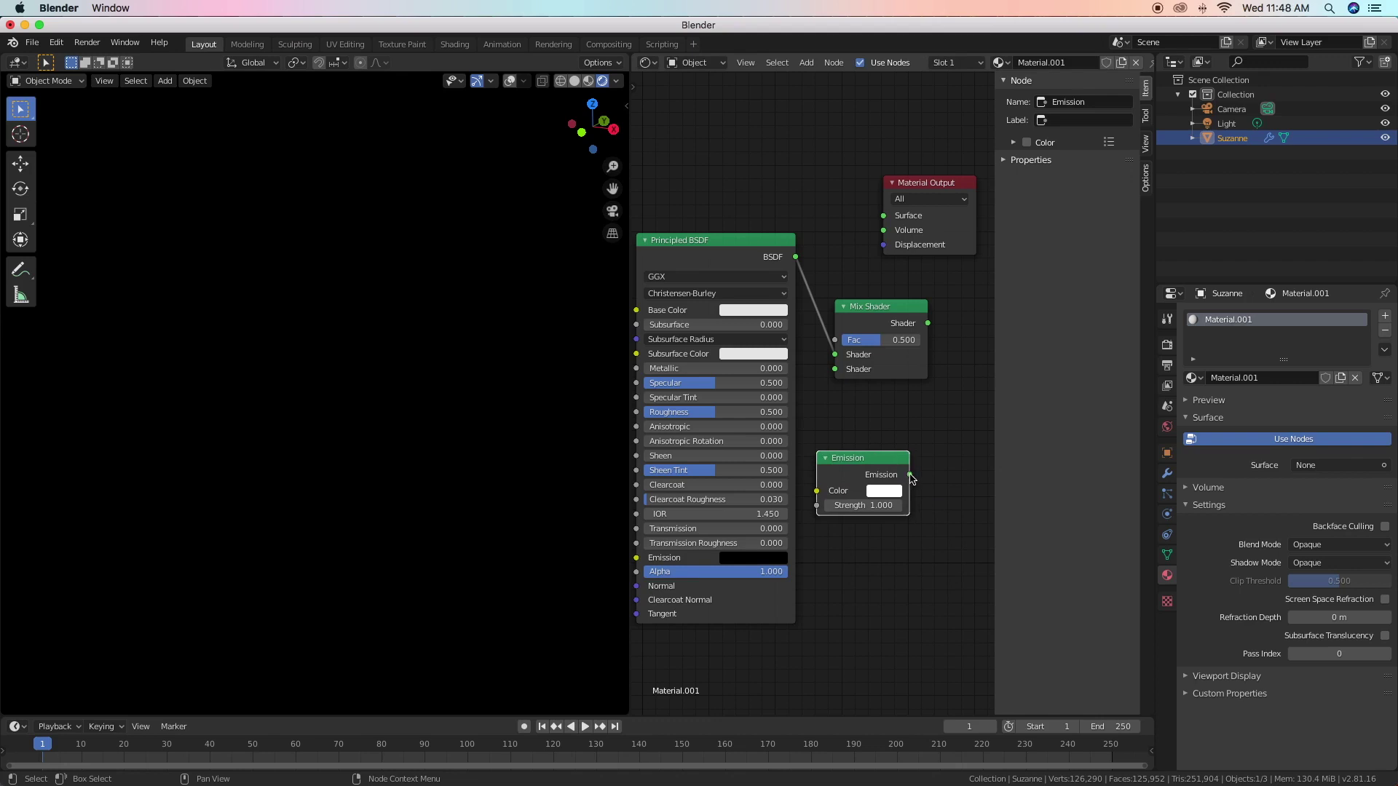
left_click_drag(910, 475, 835, 369)
left_click(889, 300)
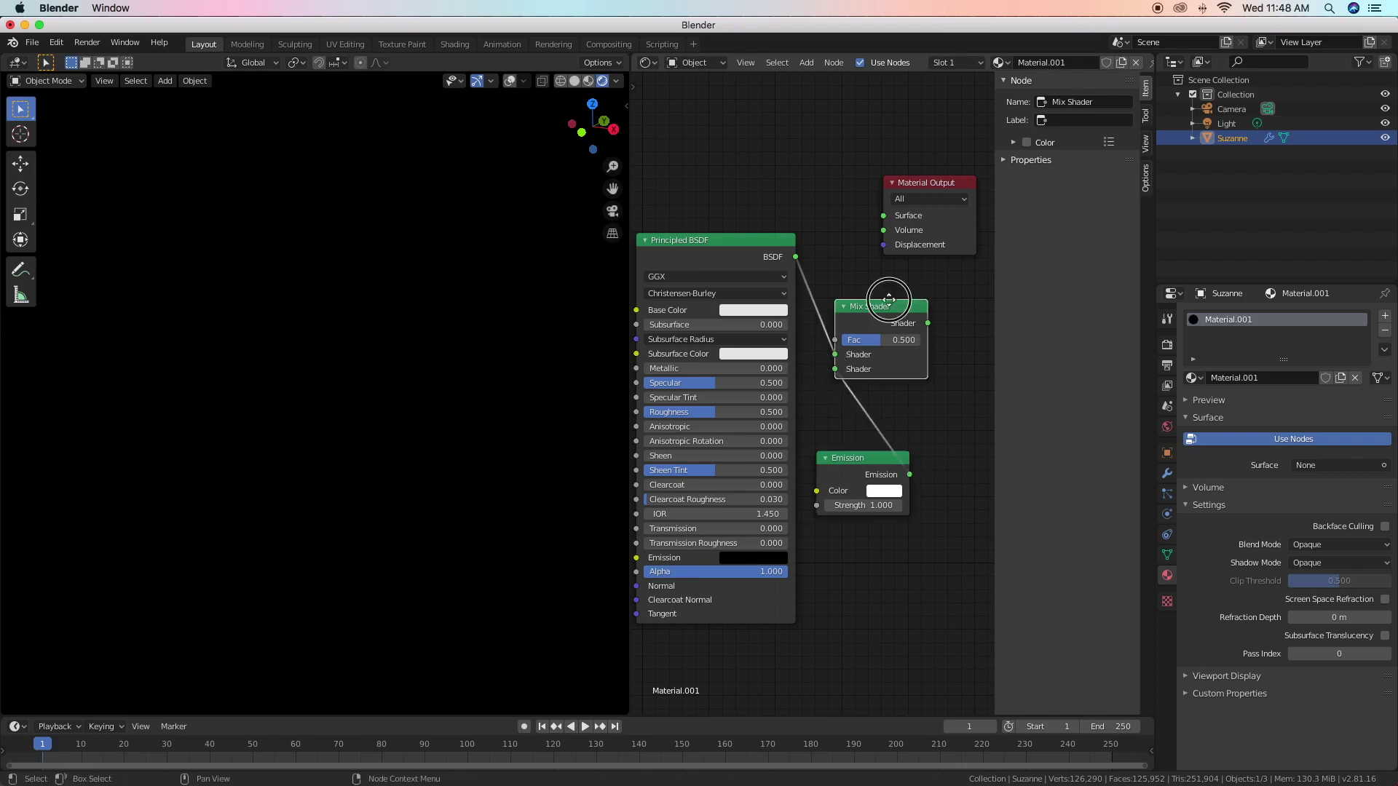
mouse_move(889, 300)
left_mouse_down()
mouse_move(849, 274)
mouse_move(883, 215)
left_mouse_up()
left_click(960, 200)
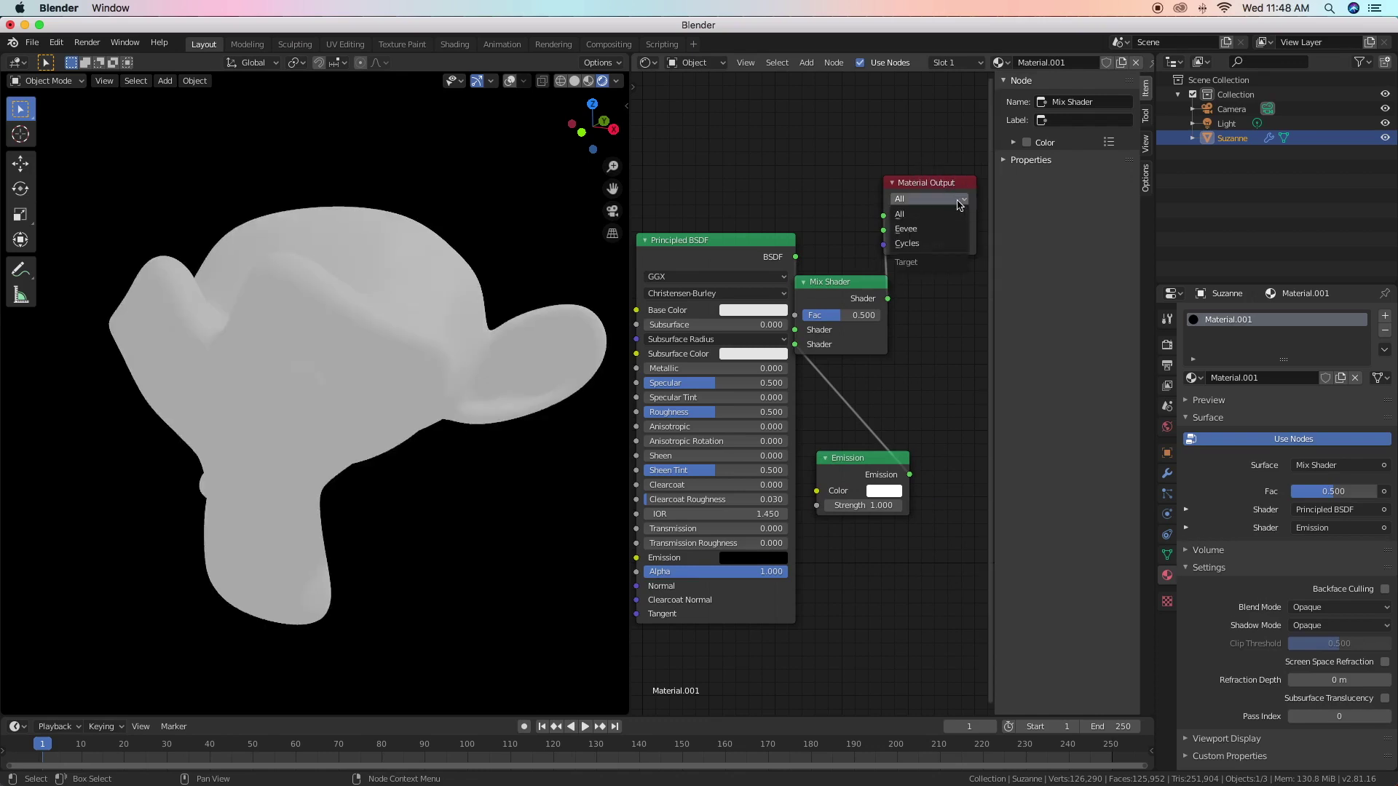
Tidy the node layout and hide the sidebar so all four nodes sit clearly
mouse_move(916, 183)
left_mouse_down()
mouse_move(956, 193)
mouse_move(975, 222)
left_mouse_up()
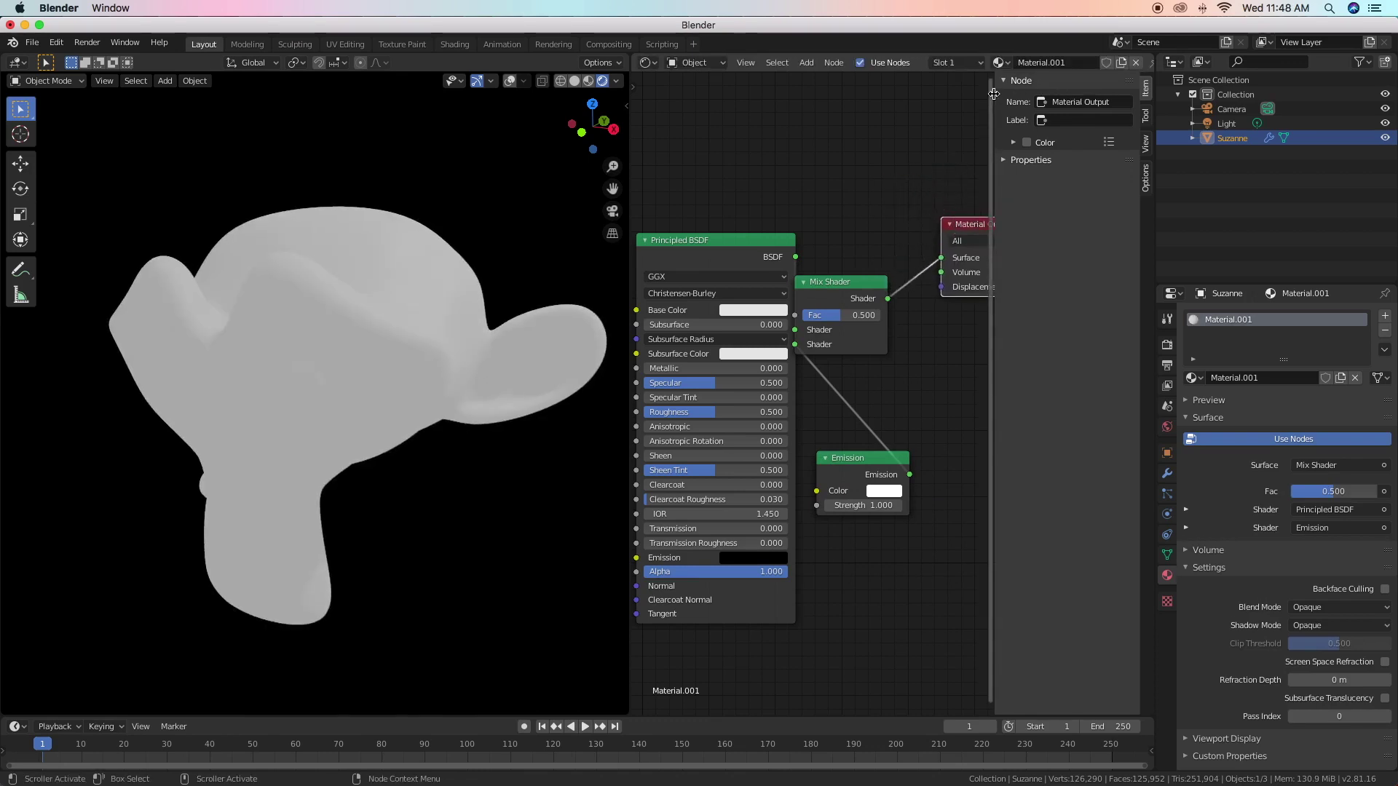
left_click_drag(994, 93, 1136, 95)
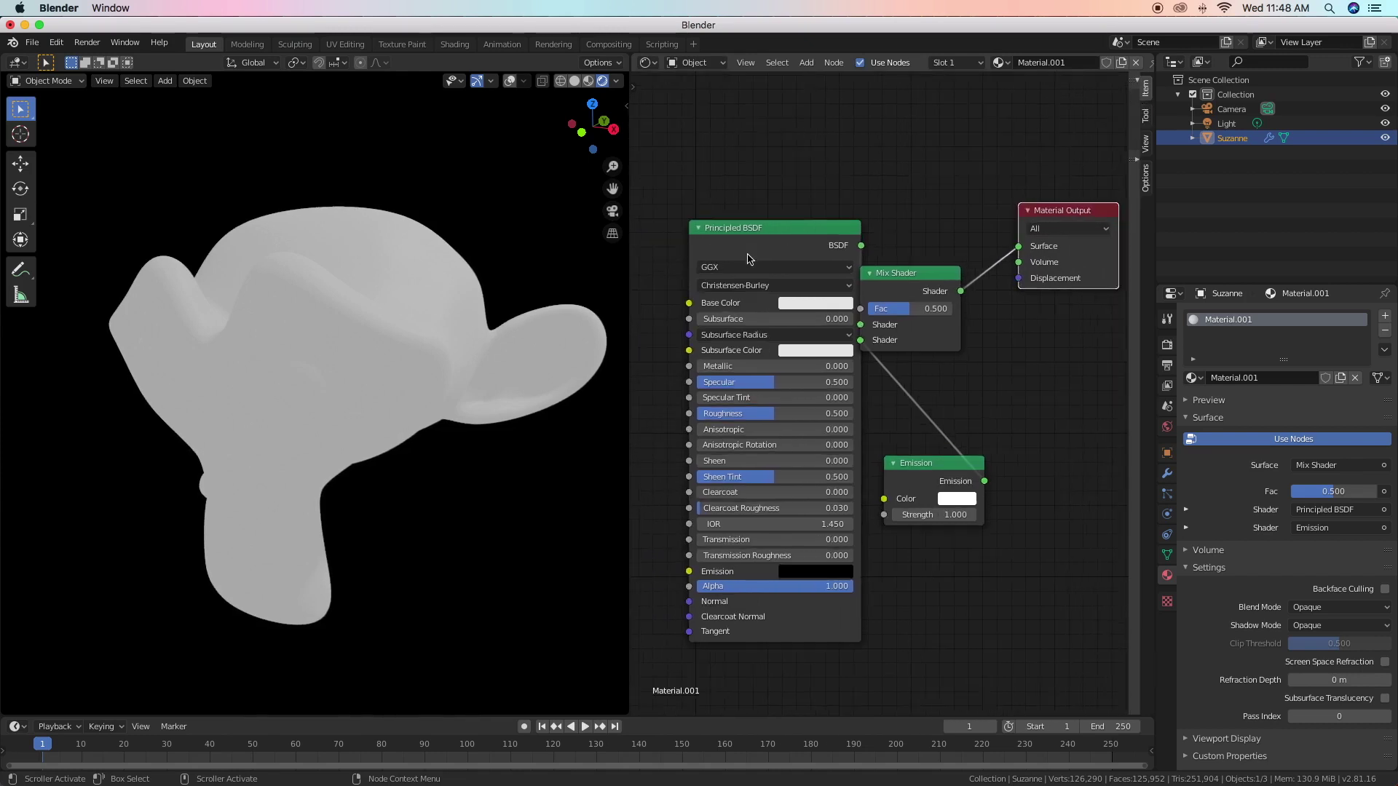
left_click_drag(932, 265, 974, 248)
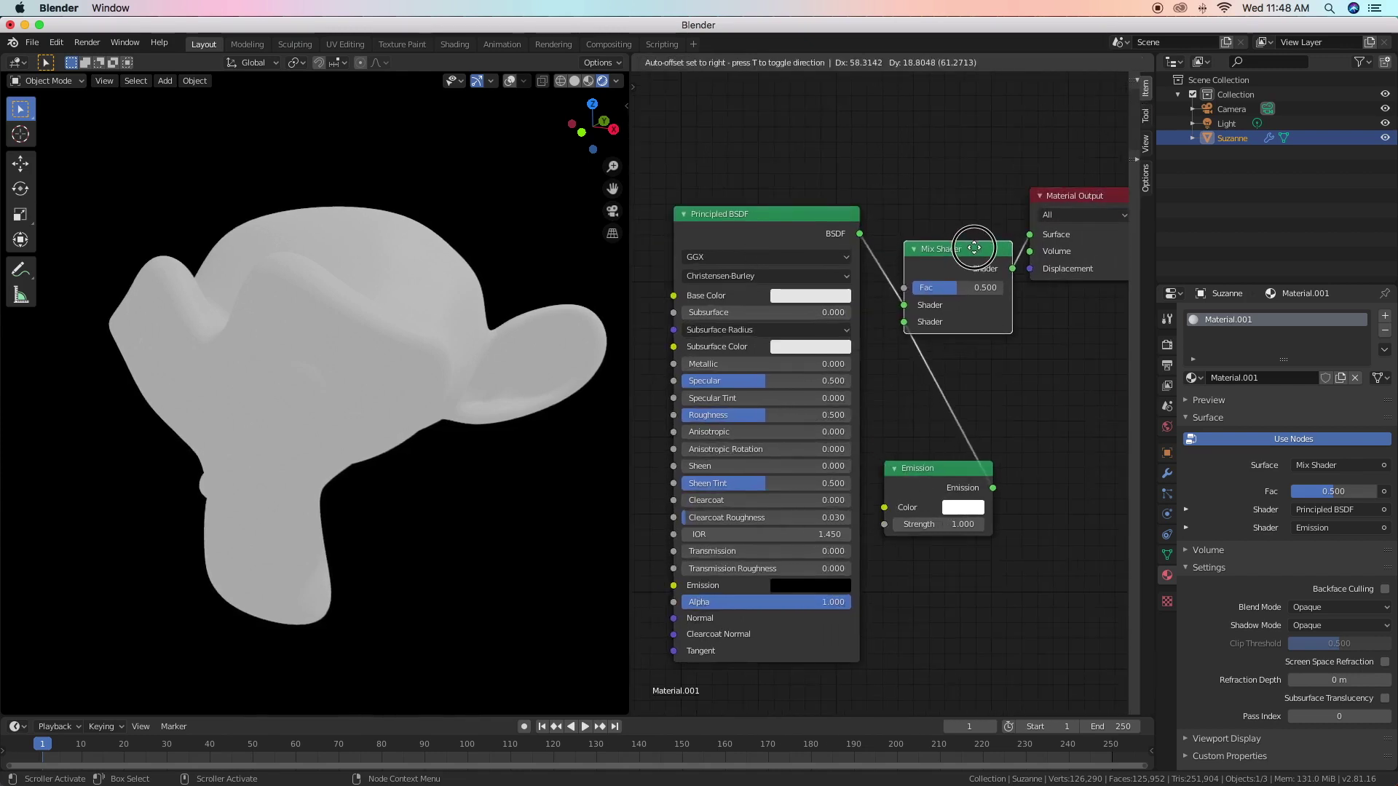
left_click_drag(804, 212, 759, 211)
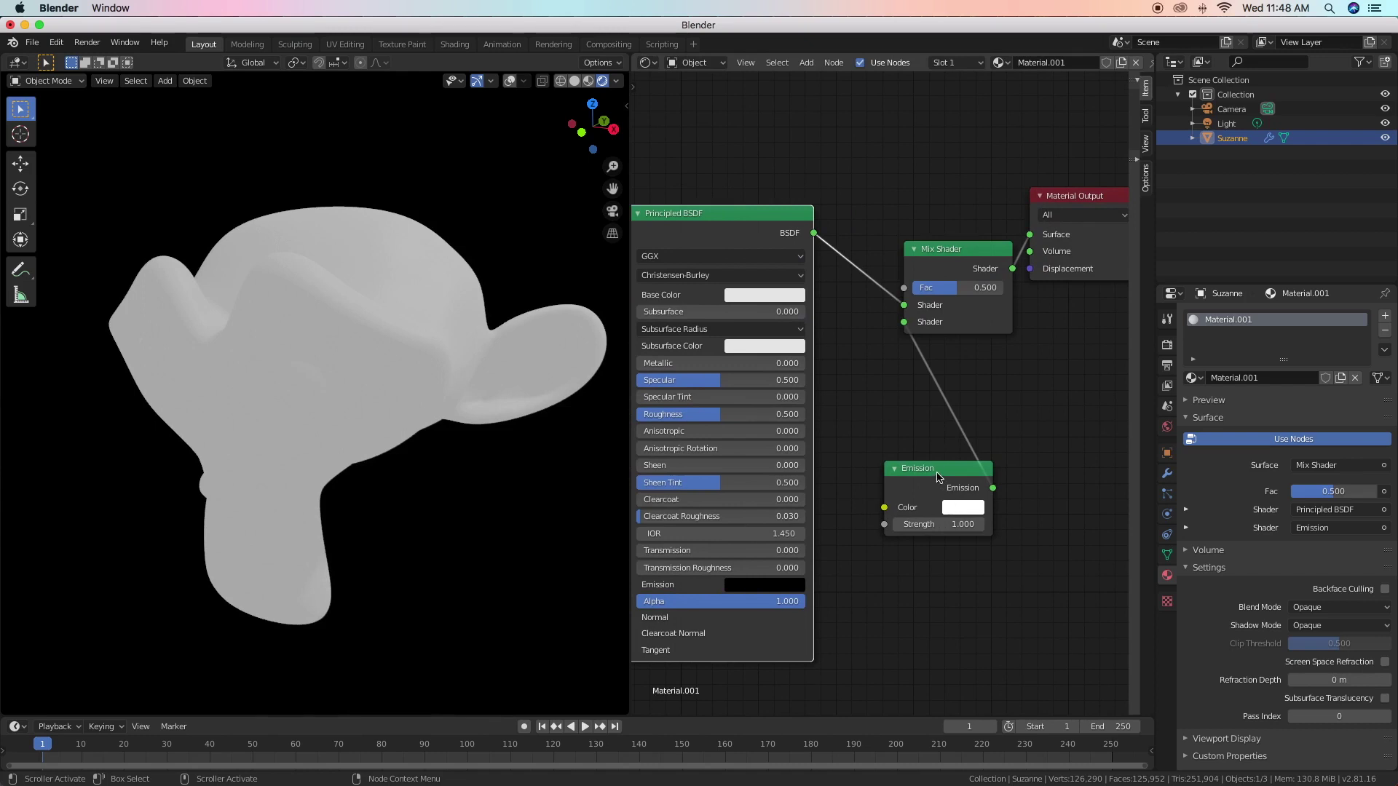
left_click_drag(938, 477, 872, 390)
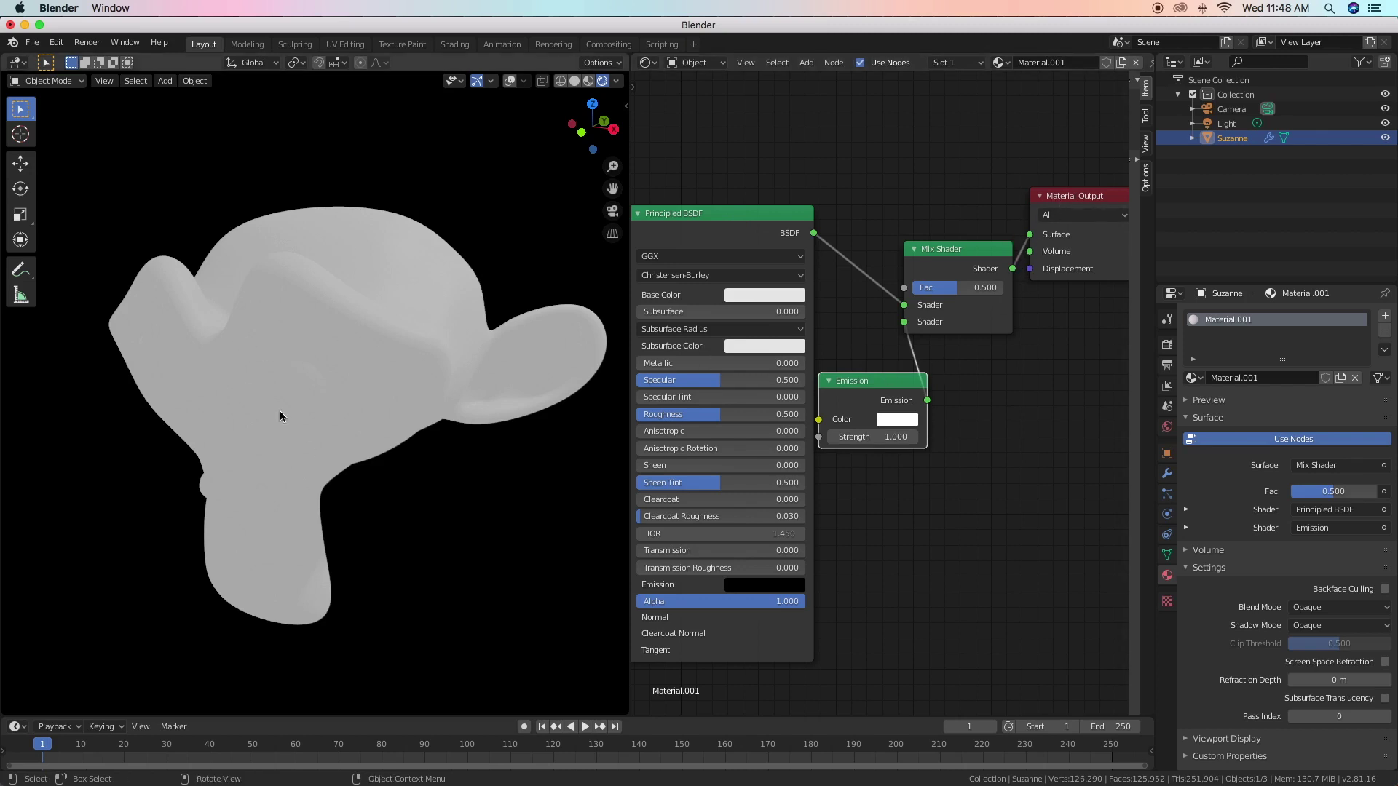
Give the Emission node Strength 100 and an orange-red colour, then tidy the nodes
left_click(875, 437)
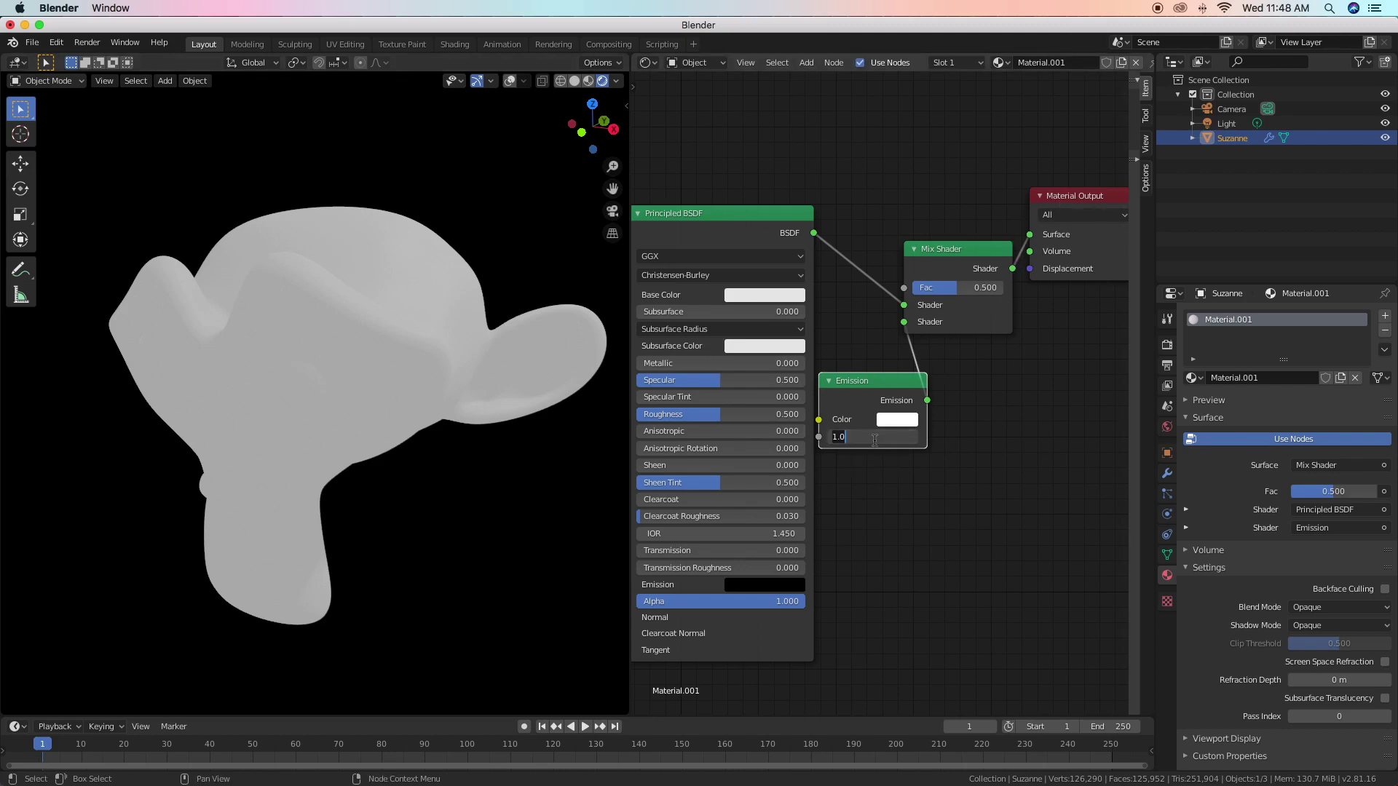
type("1")
key("Return")
left_click(897, 419)
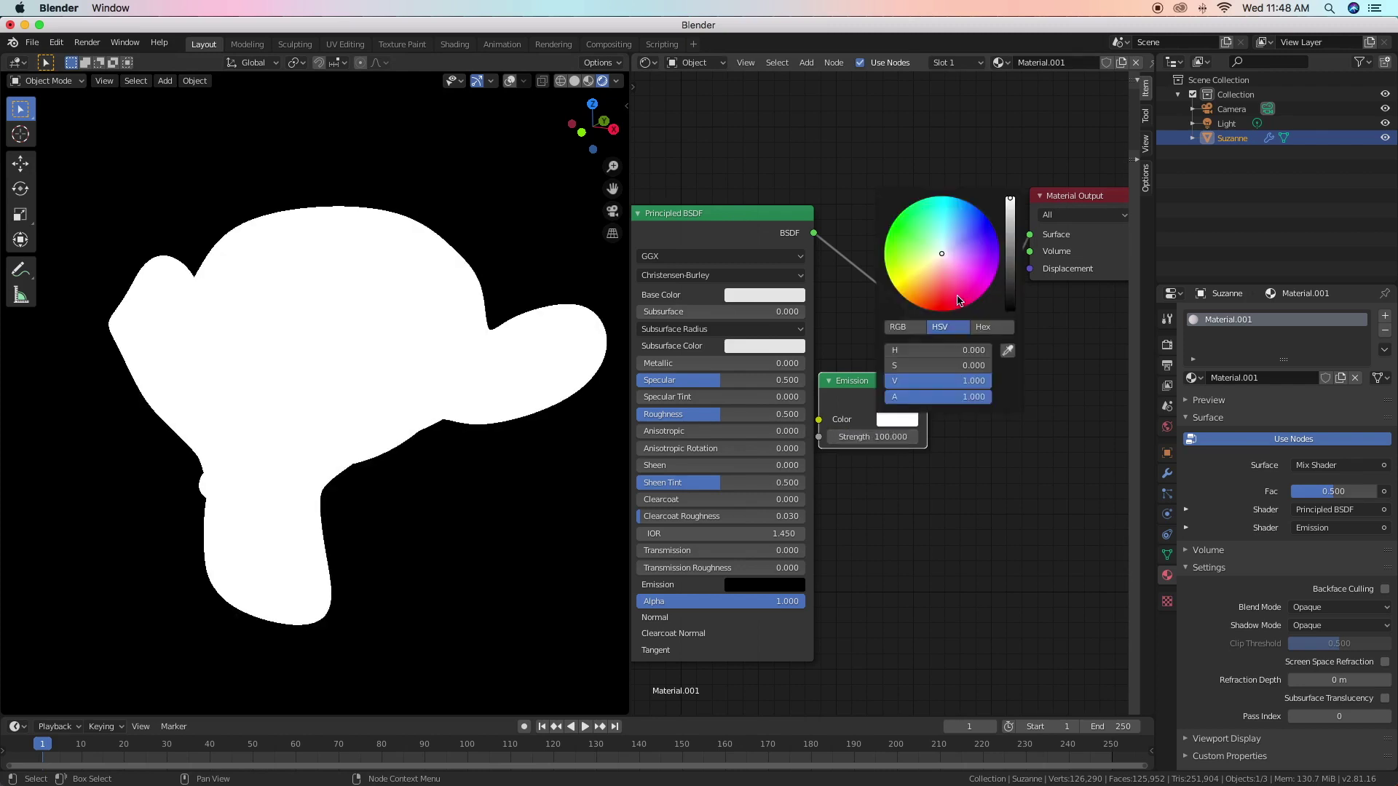
mouse_move(941, 253)
left_mouse_down()
mouse_move(923, 306)
mouse_move(904, 279)
mouse_move(930, 309)
left_mouse_up()
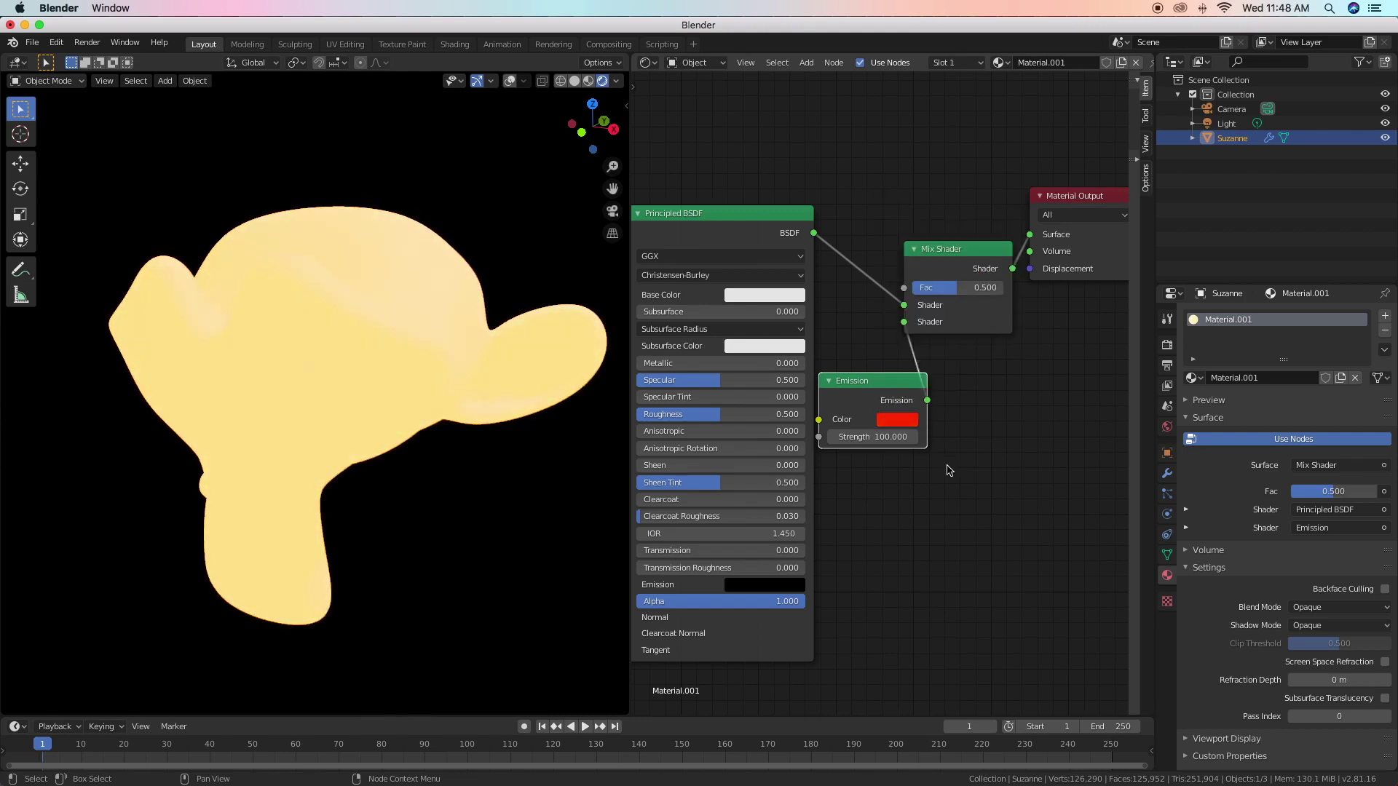
left_click_drag(880, 386, 899, 389)
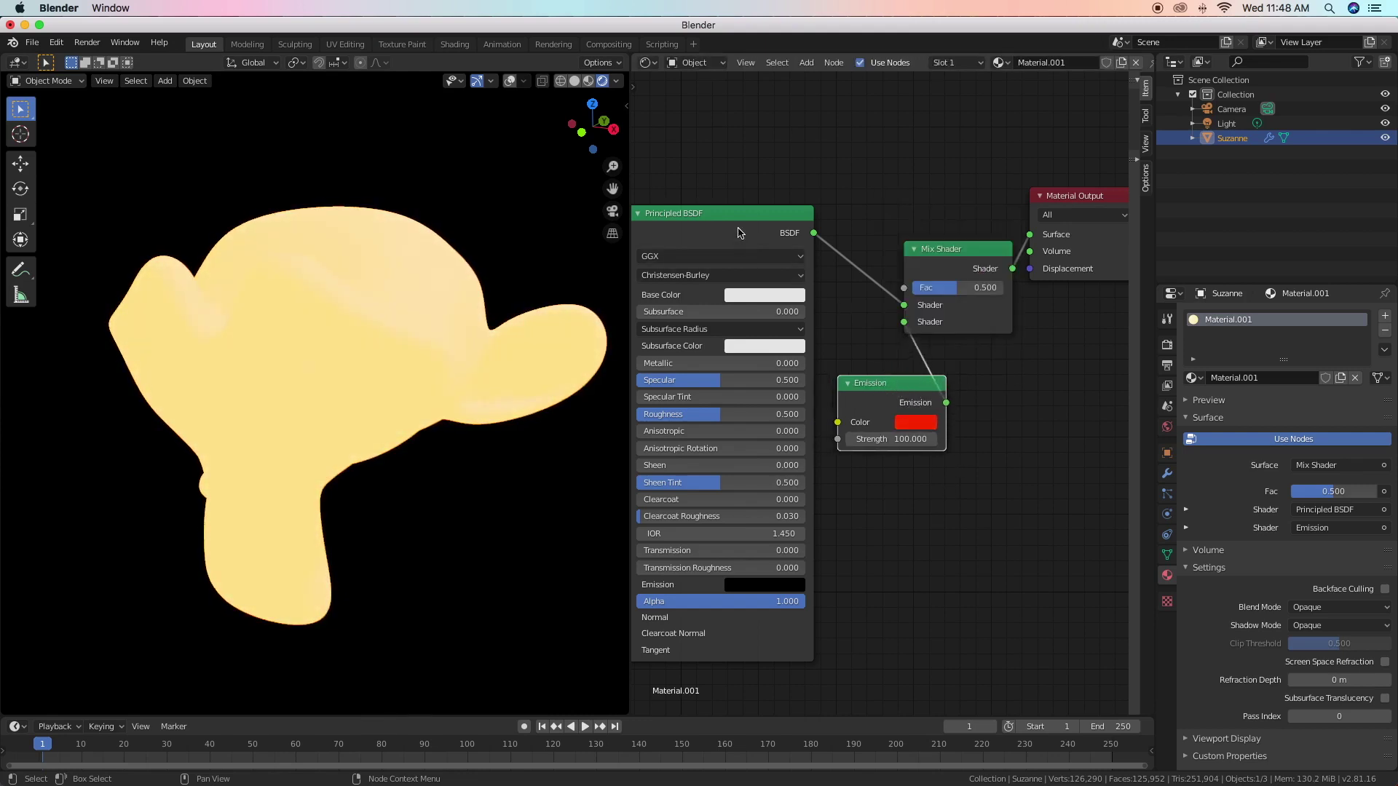
mouse_move(740, 214)
left_mouse_down()
mouse_move(804, 239)
mouse_move(785, 238)
left_mouse_up()
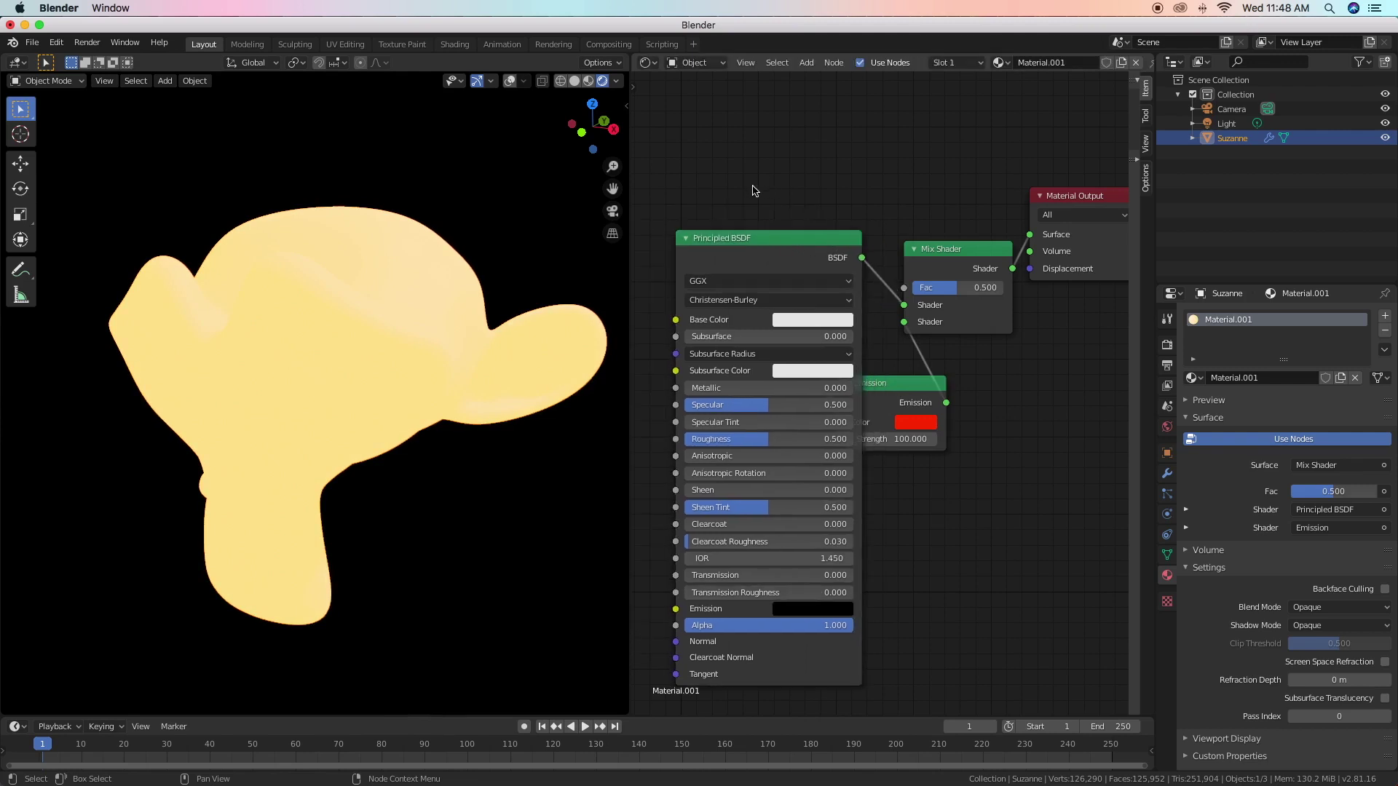
Add a ColorRamp node to the material's node tree
key("shift+a")
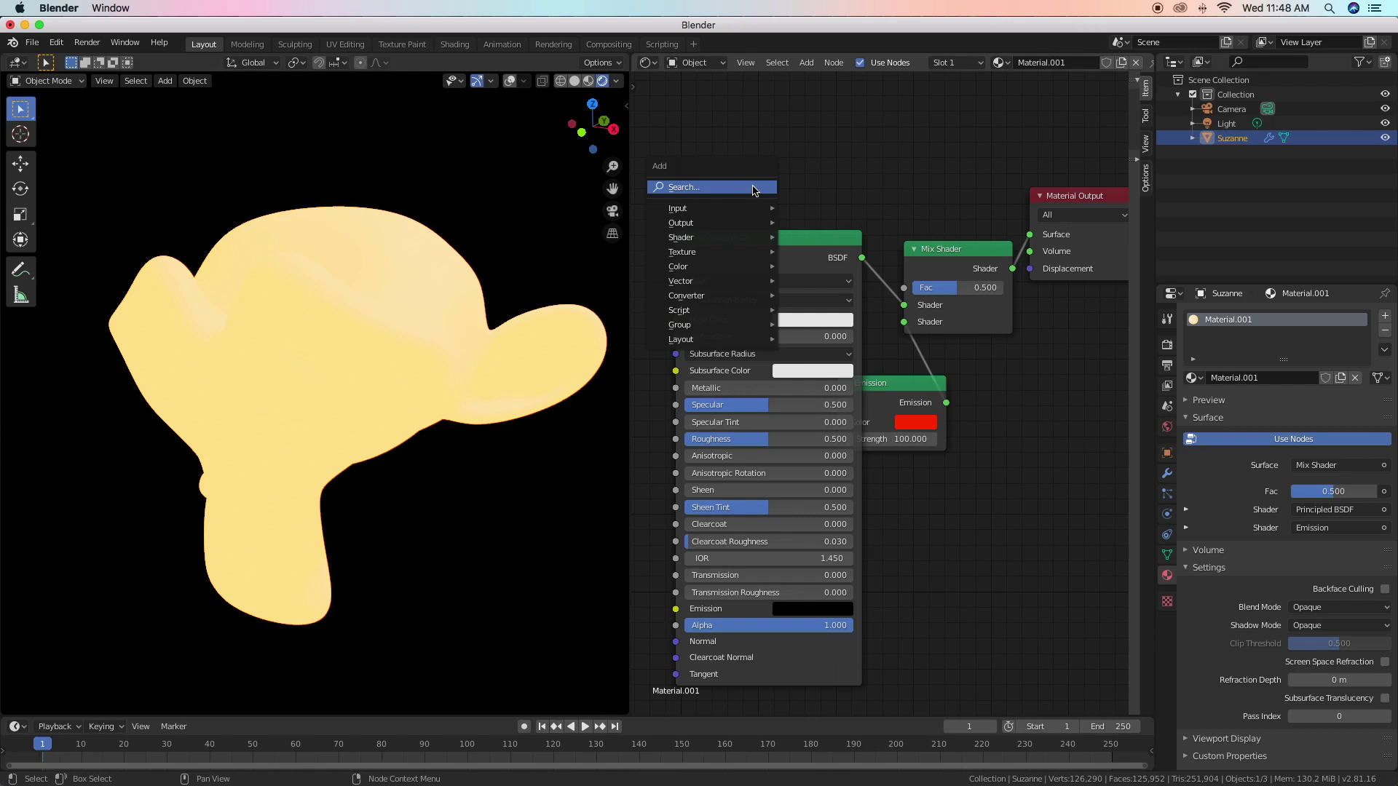
left_click(753, 187)
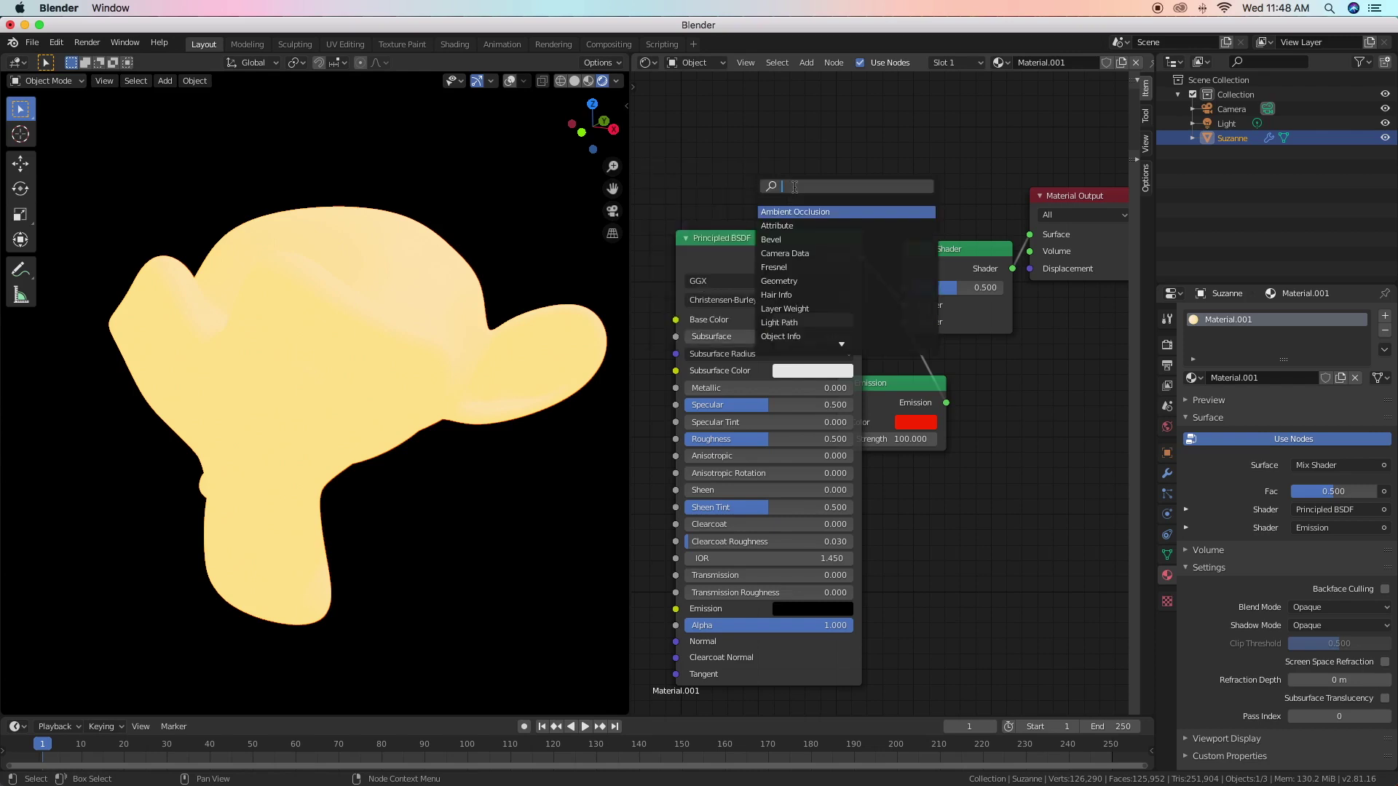
type("colo")
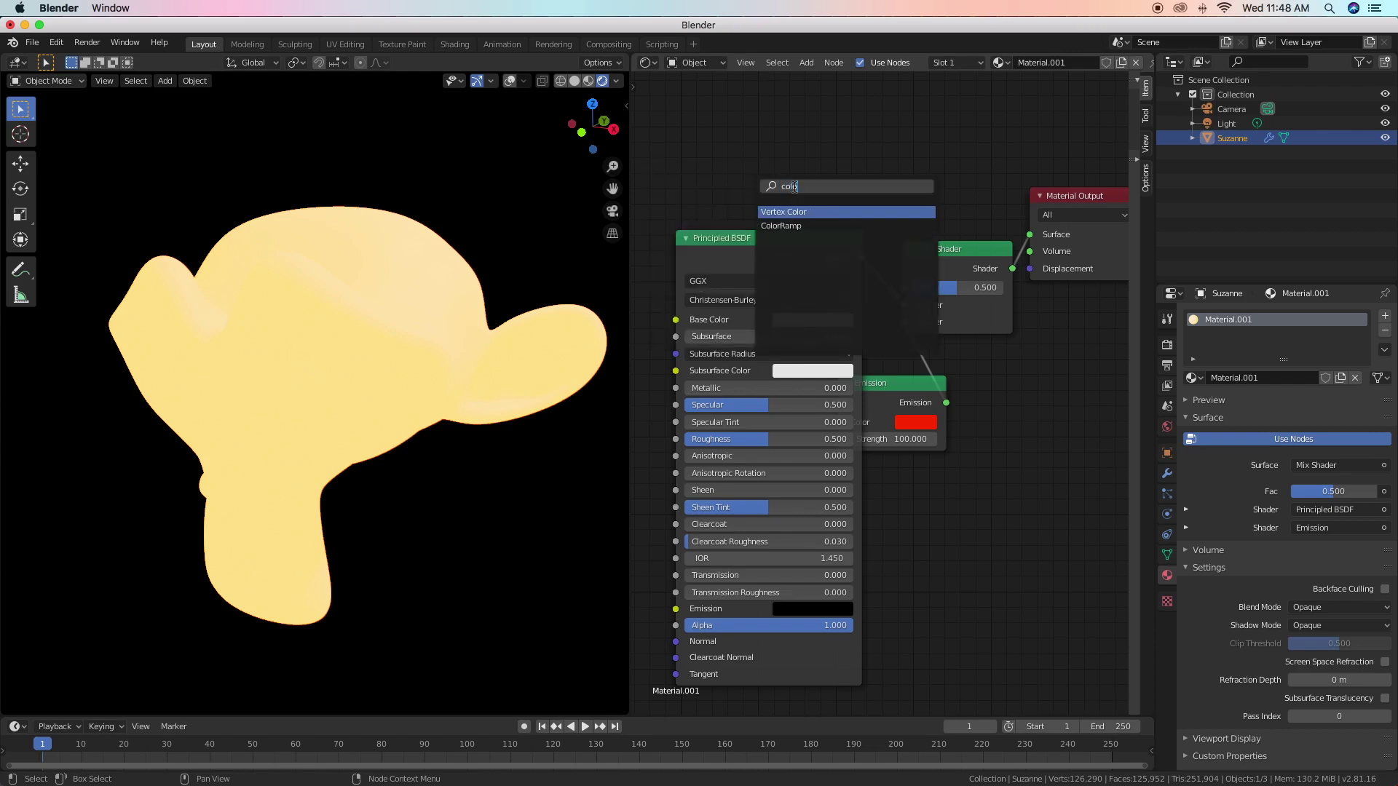
left_click(790, 226)
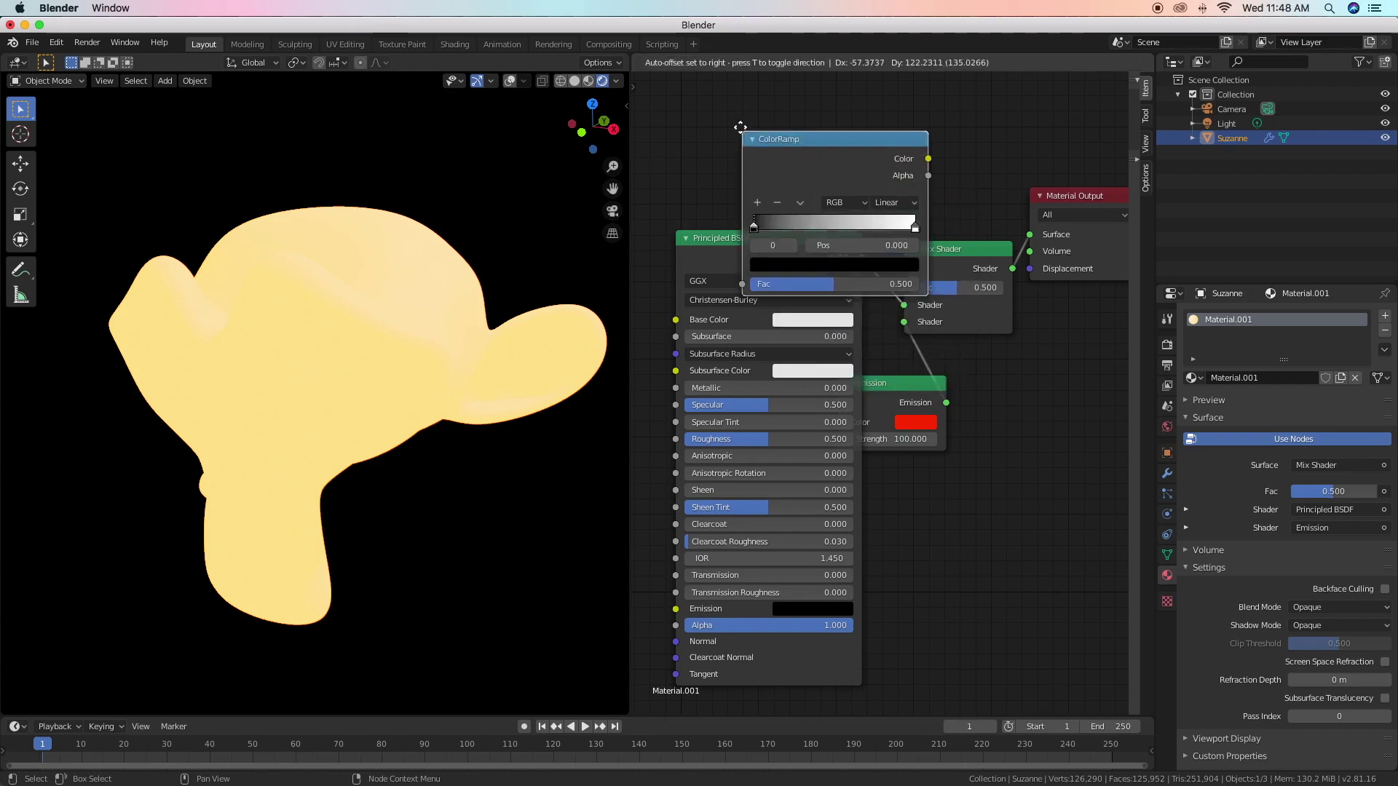
left_click(676, 81)
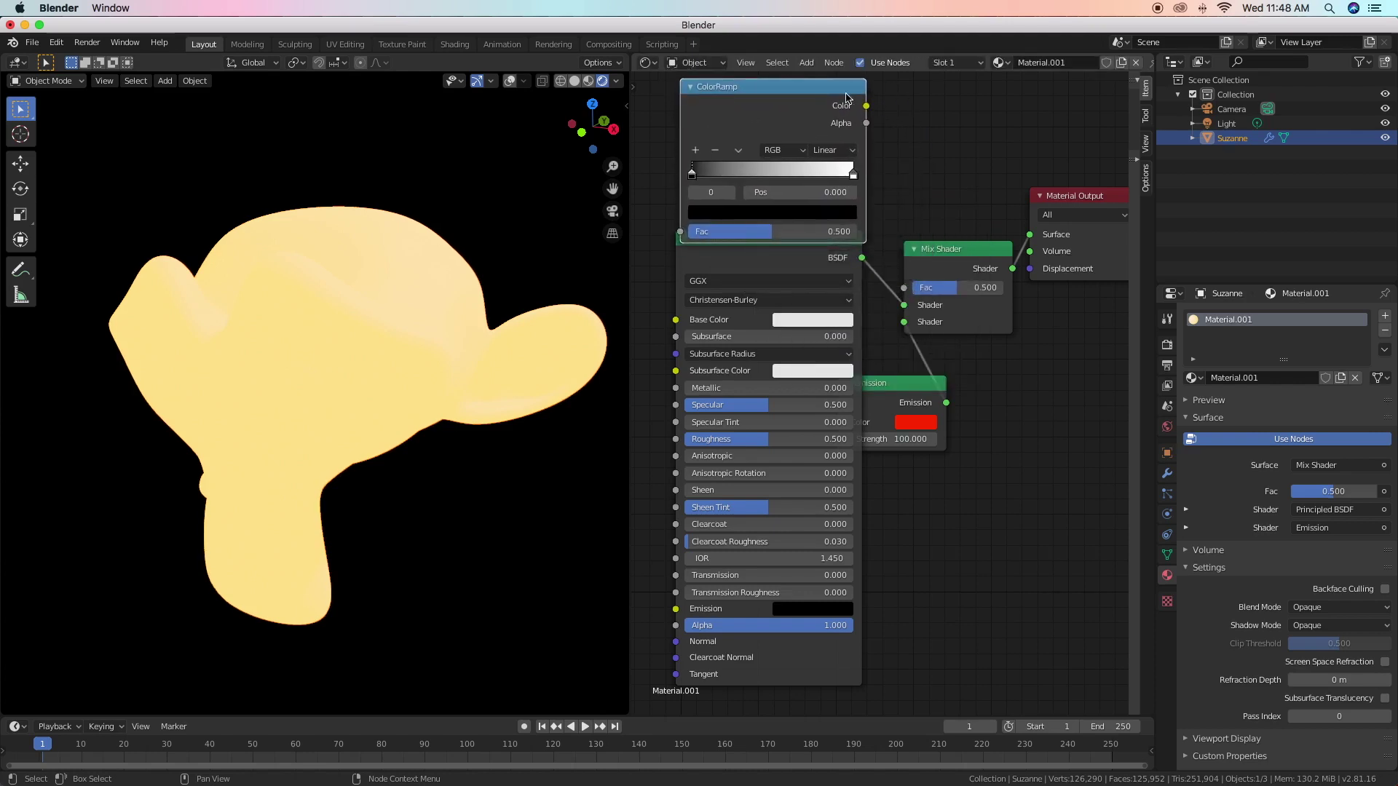
mouse_move(832, 91)
left_mouse_down()
mouse_move(805, 91)
mouse_move(897, 231)
left_mouse_up()
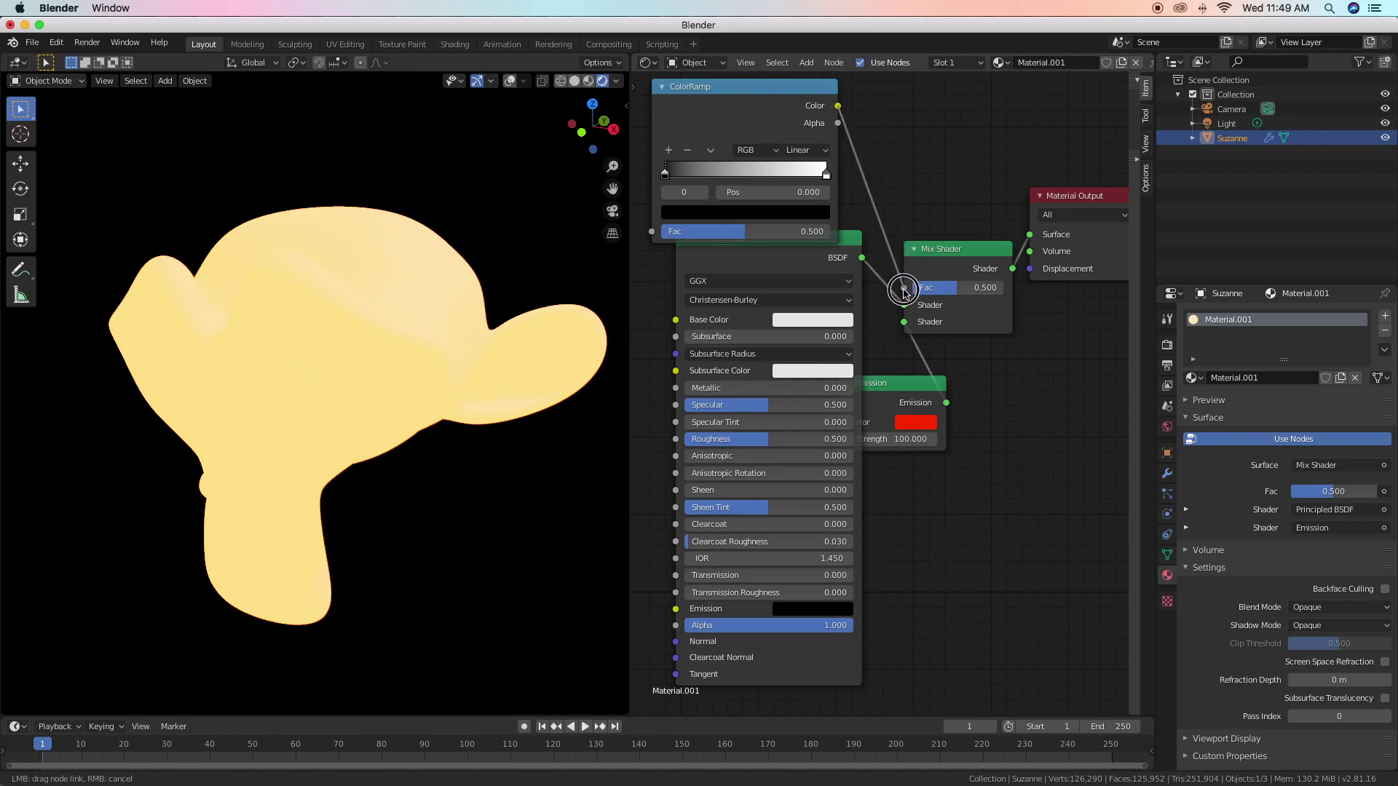
Connect ColorRamp Color to the Mix Shader Fac and lift it clear of the BSDF
left_click_drag(897, 232, 903, 290)
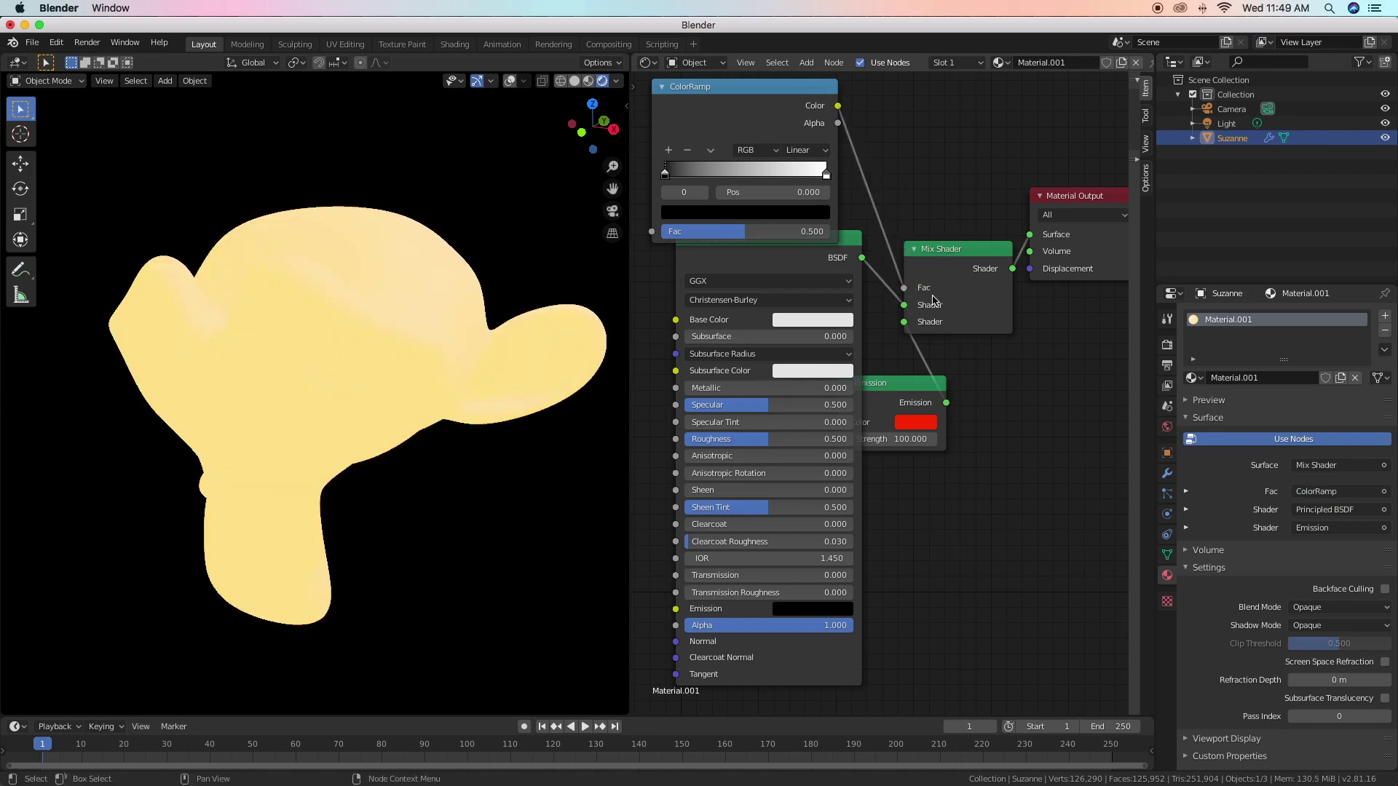
left_click_drag(803, 90, 844, 102)
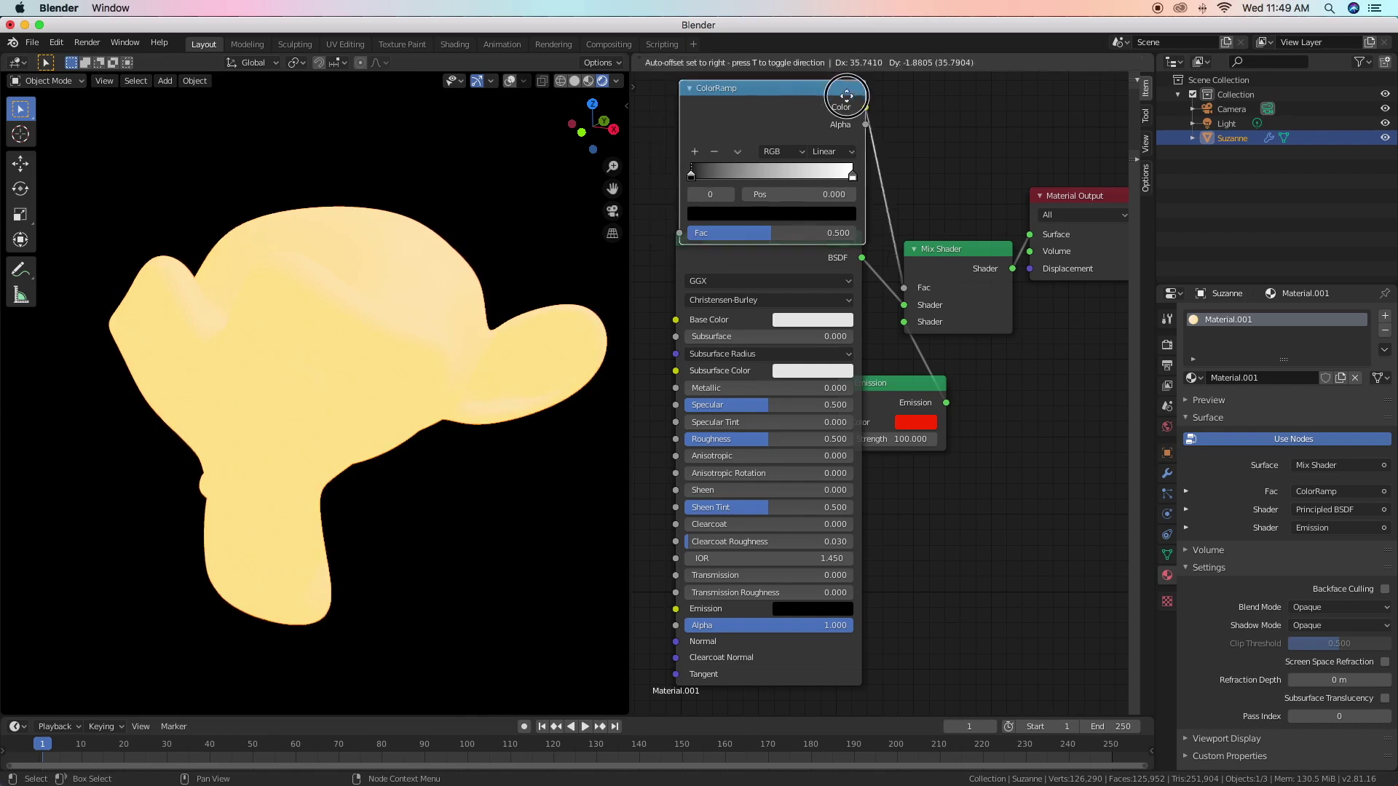
scroll(1010, 520, "down", 1)
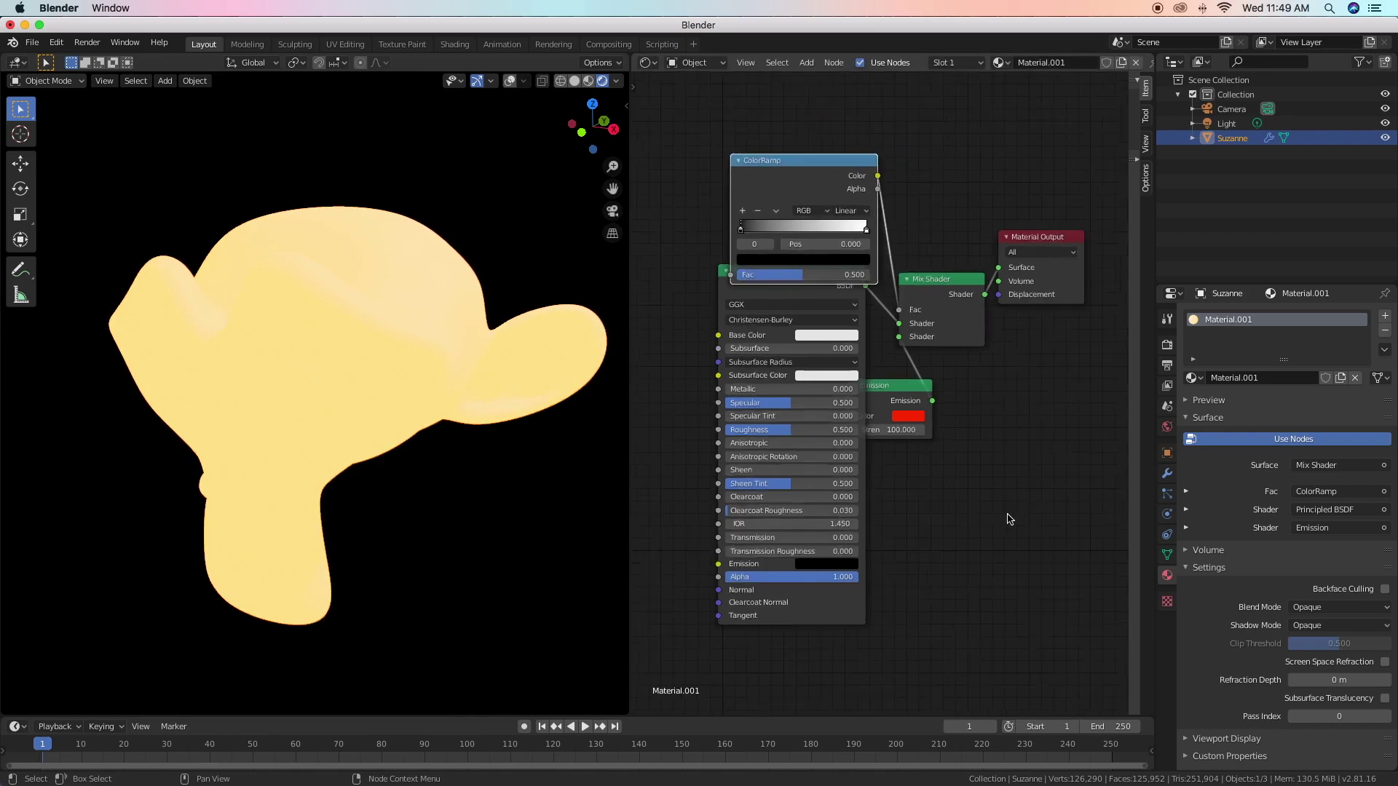
scroll(1008, 519, "down", 1)
left_click_drag(796, 193, 806, 141)
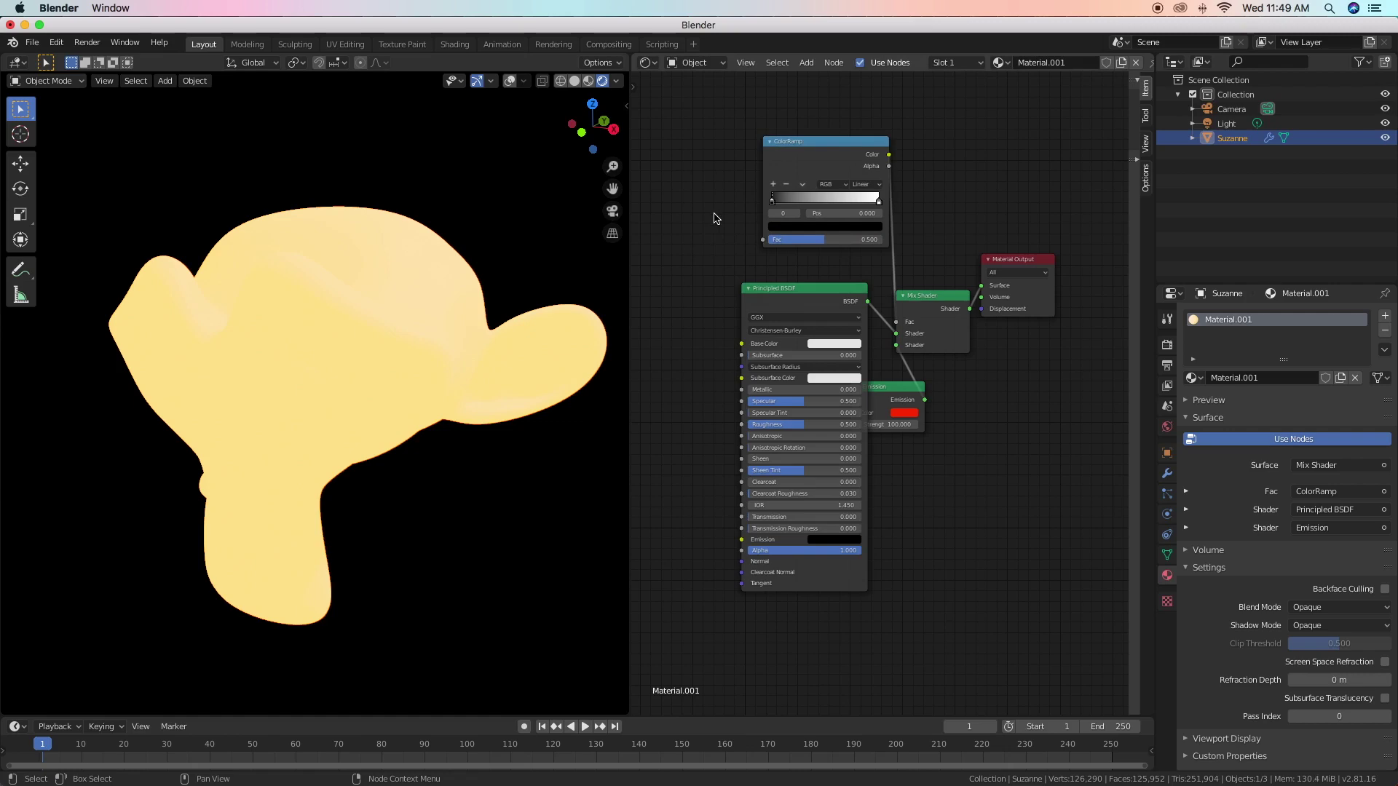
Add a Layer Weight node left of the ColorRamp, feeding its Facing output into Fac
key("shift+a")
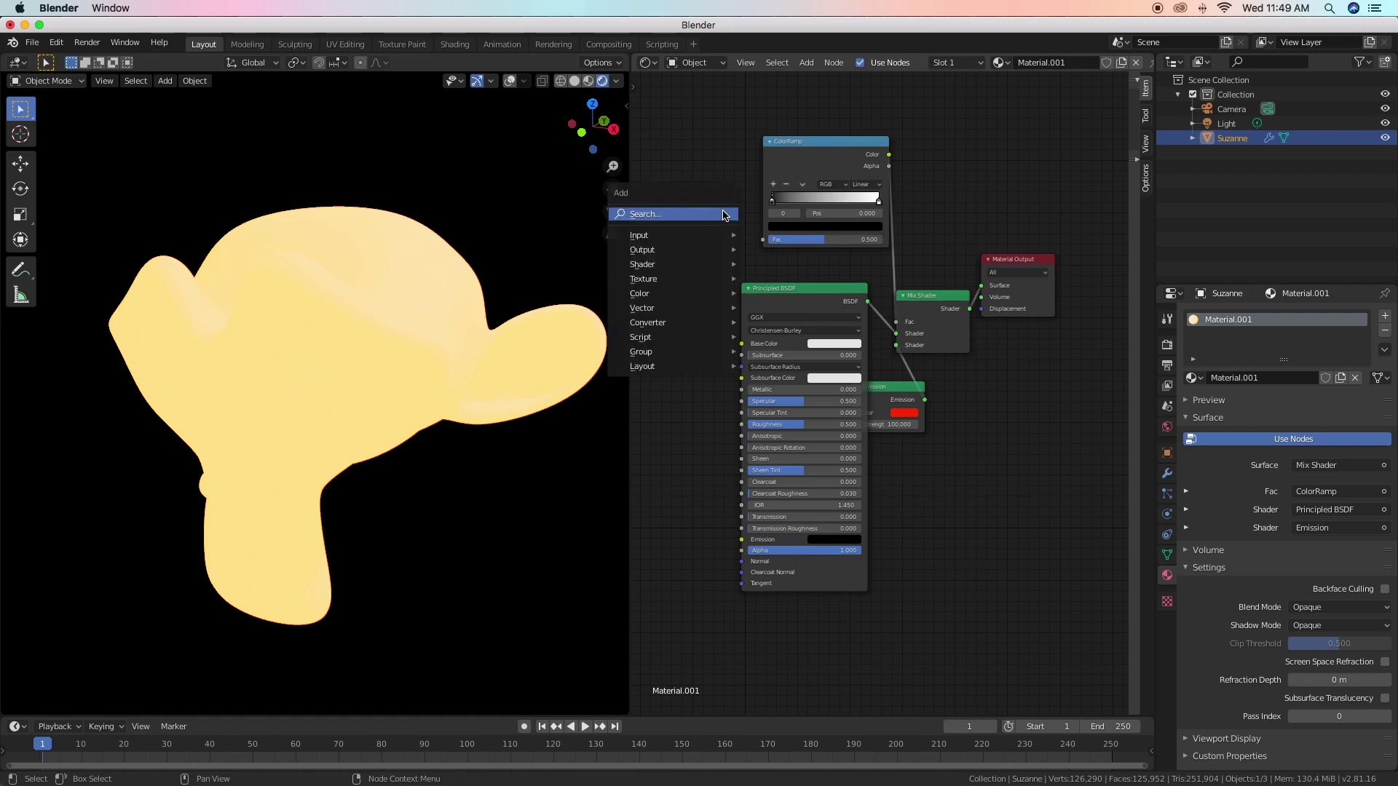
left_click(723, 214)
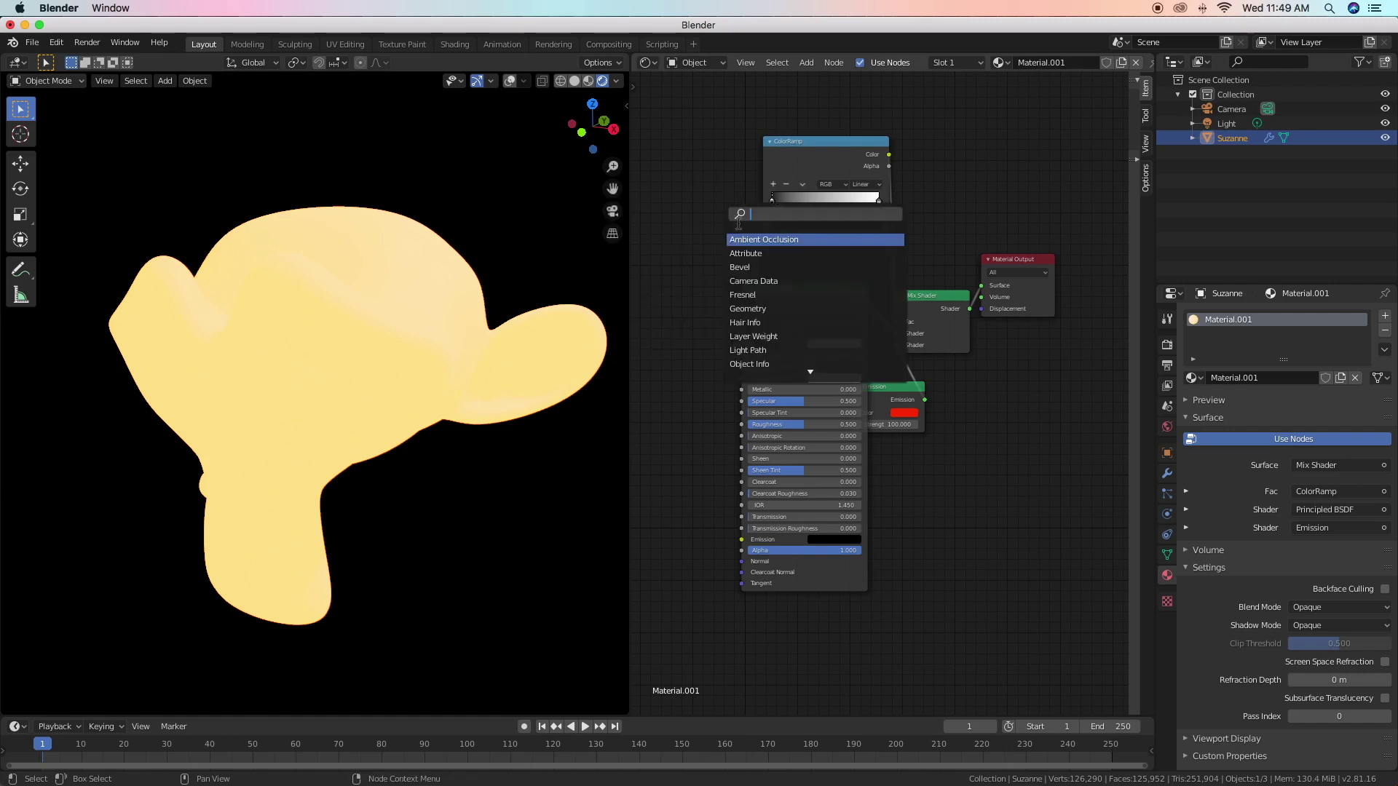
type("laye")
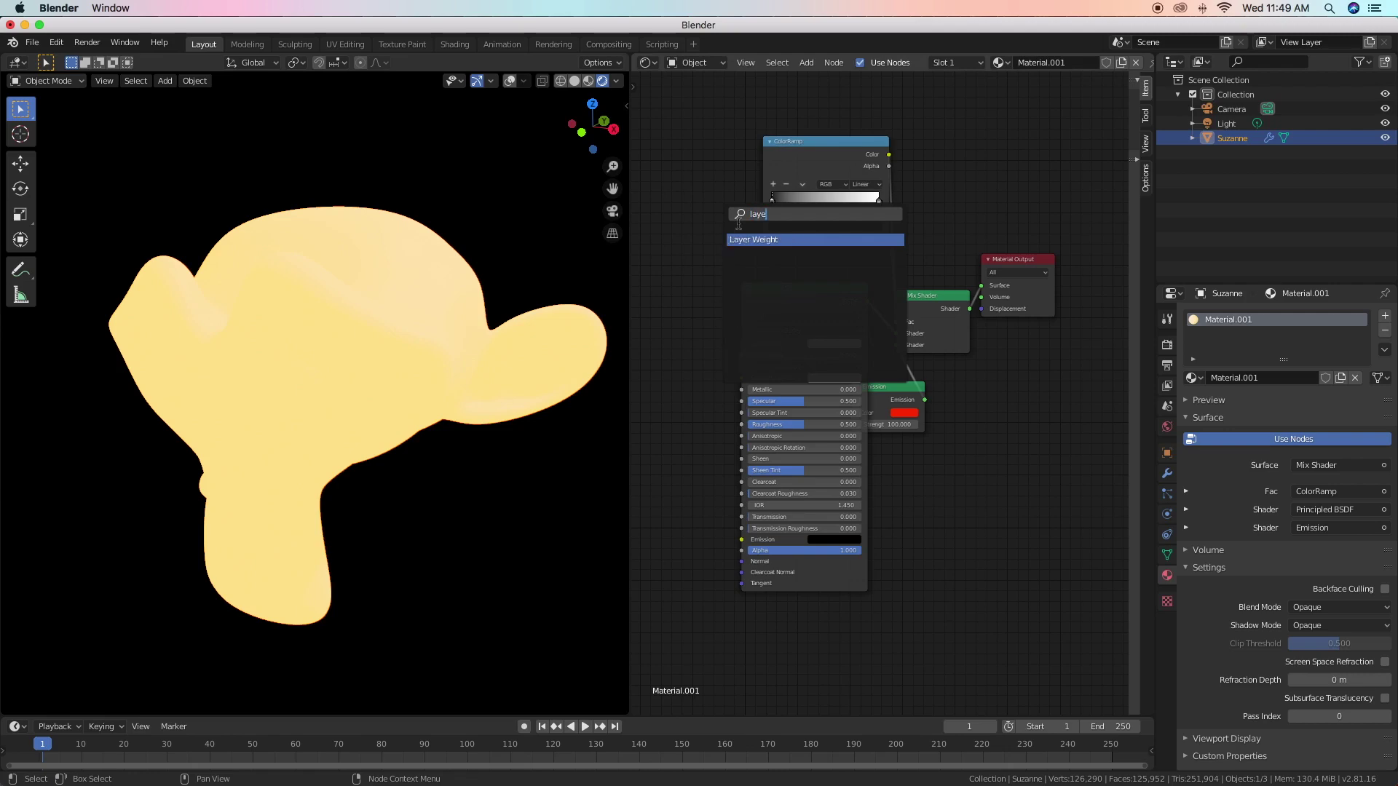
left_click(737, 238)
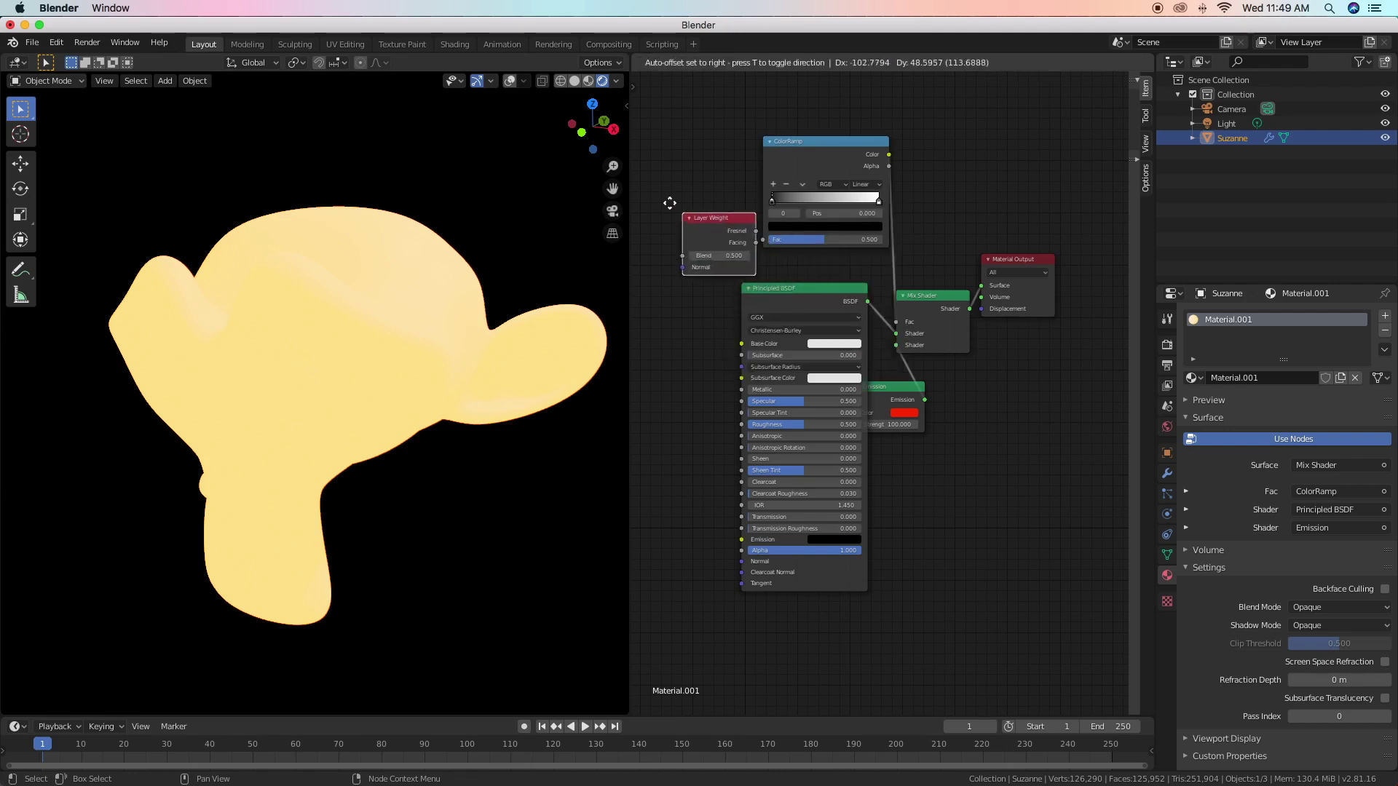
left_click(660, 191)
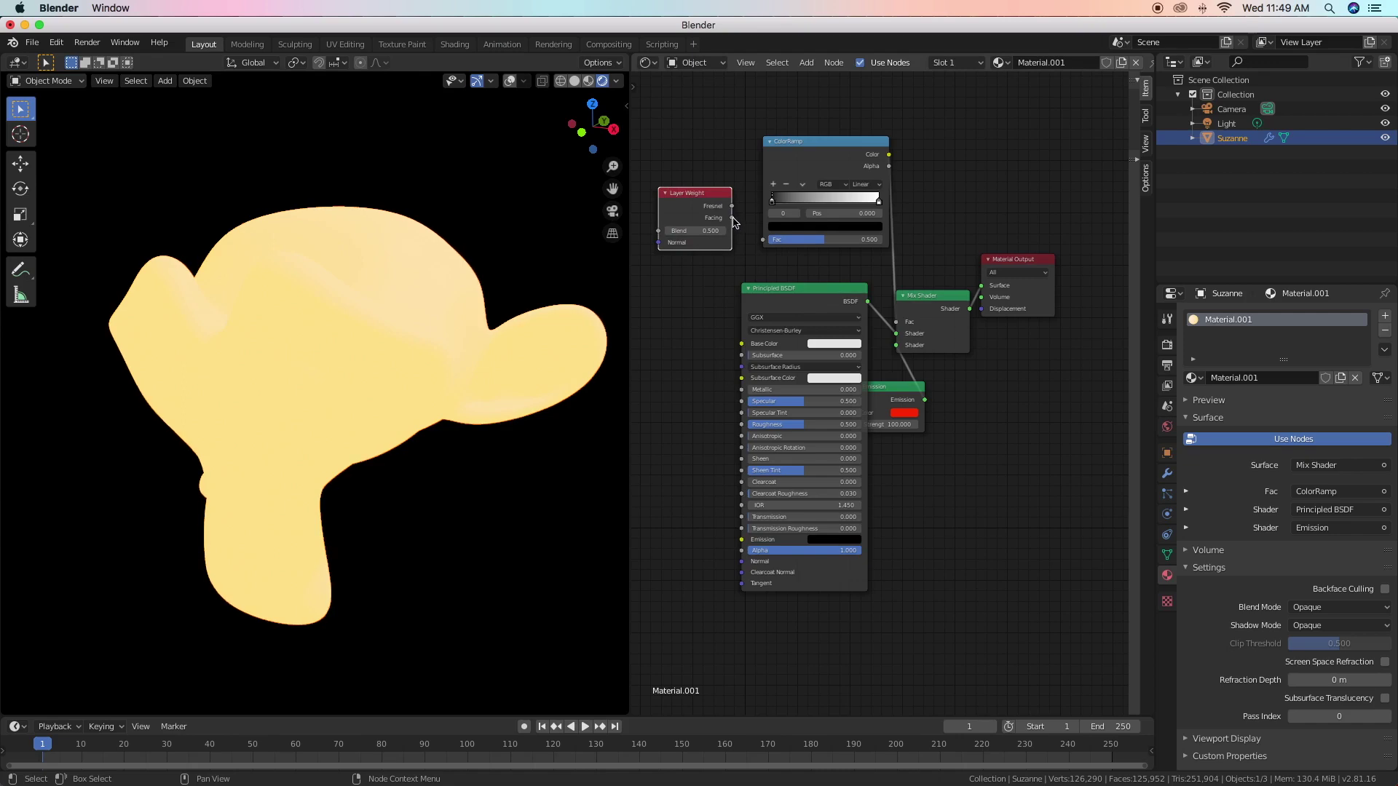
mouse_move(735, 217)
left_mouse_down()
mouse_move(752, 255)
mouse_move(762, 241)
left_mouse_up()
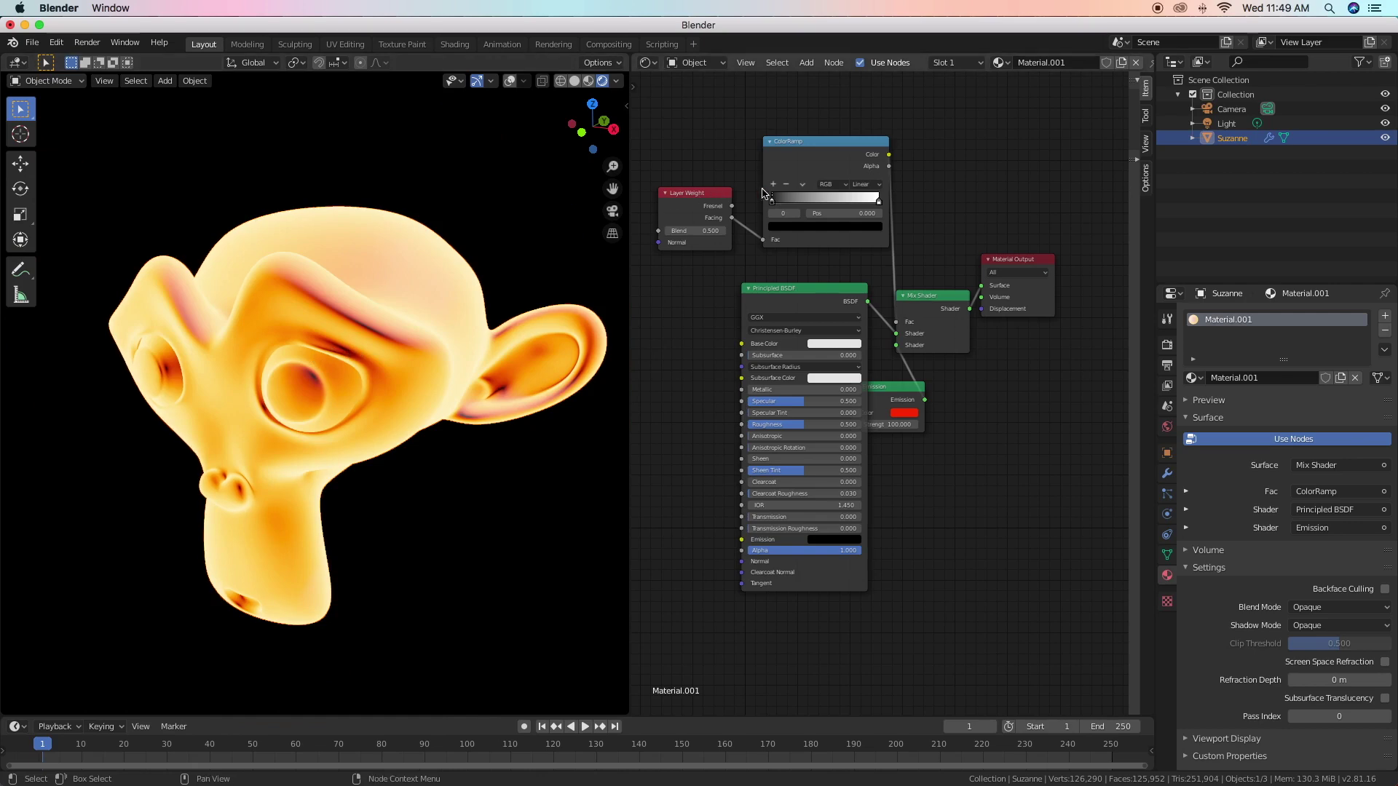
Zoom in on the ColorRamp and move its black stop to position 0.109
scroll(798, 163, "up", 2)
scroll(801, 160, "up", 2)
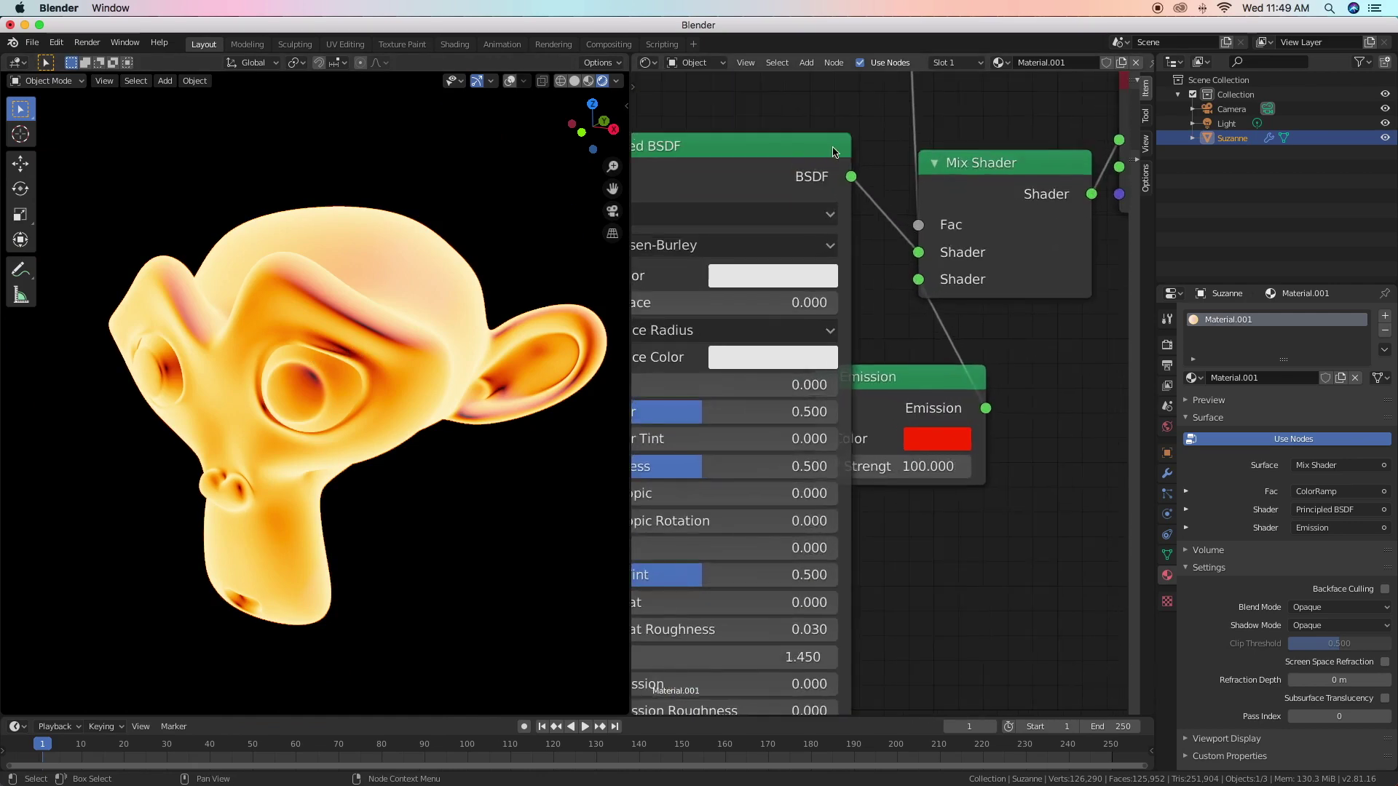
scroll(834, 176, "up", 1, "shift")
middle_click_drag(834, 176, 970, 583)
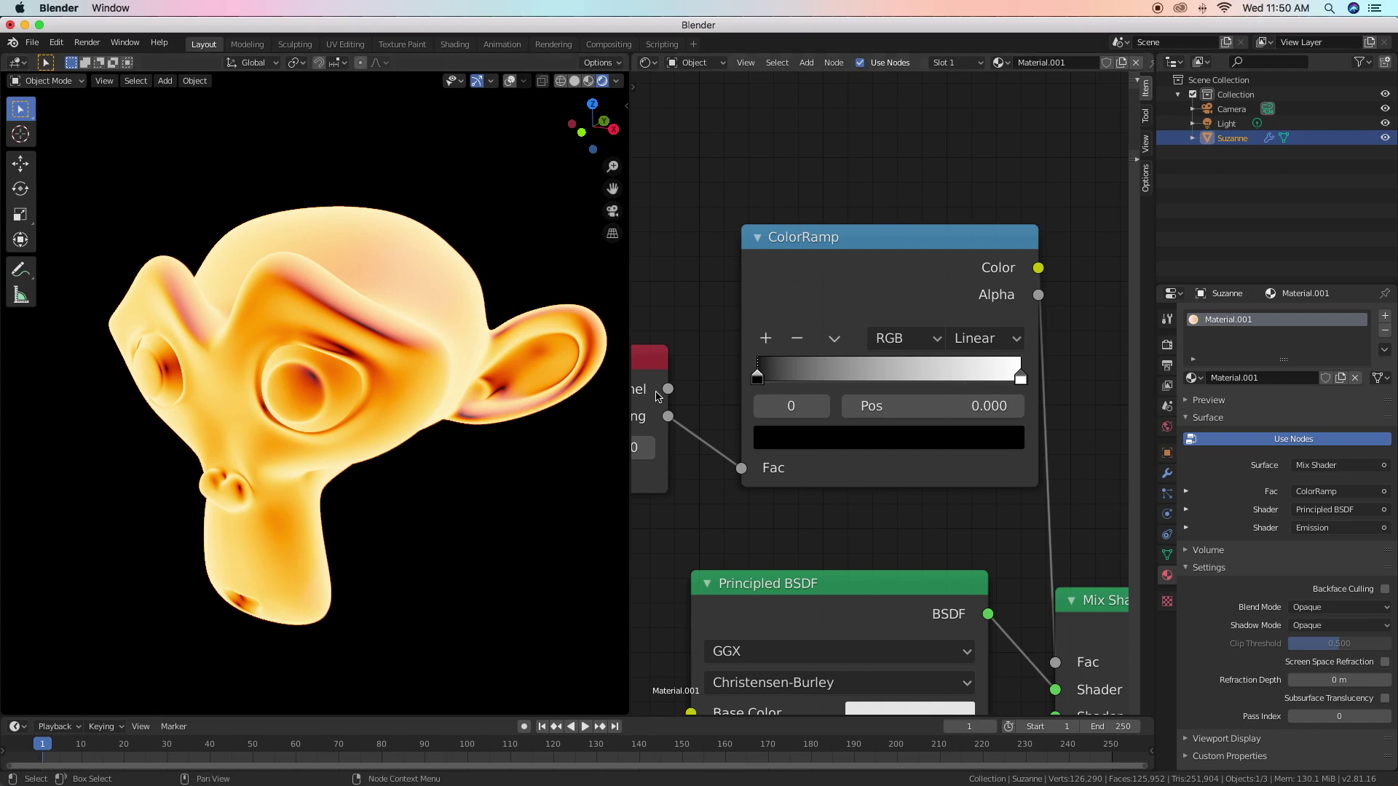
mouse_move(757, 378)
left_mouse_down()
mouse_move(803, 378)
mouse_move(786, 379)
left_mouse_up()
Try Layer Weight Blend 0.2 and 0.8, settle on 0.6, and slide the black stop to about 0.514
scroll(719, 410, "down", 1)
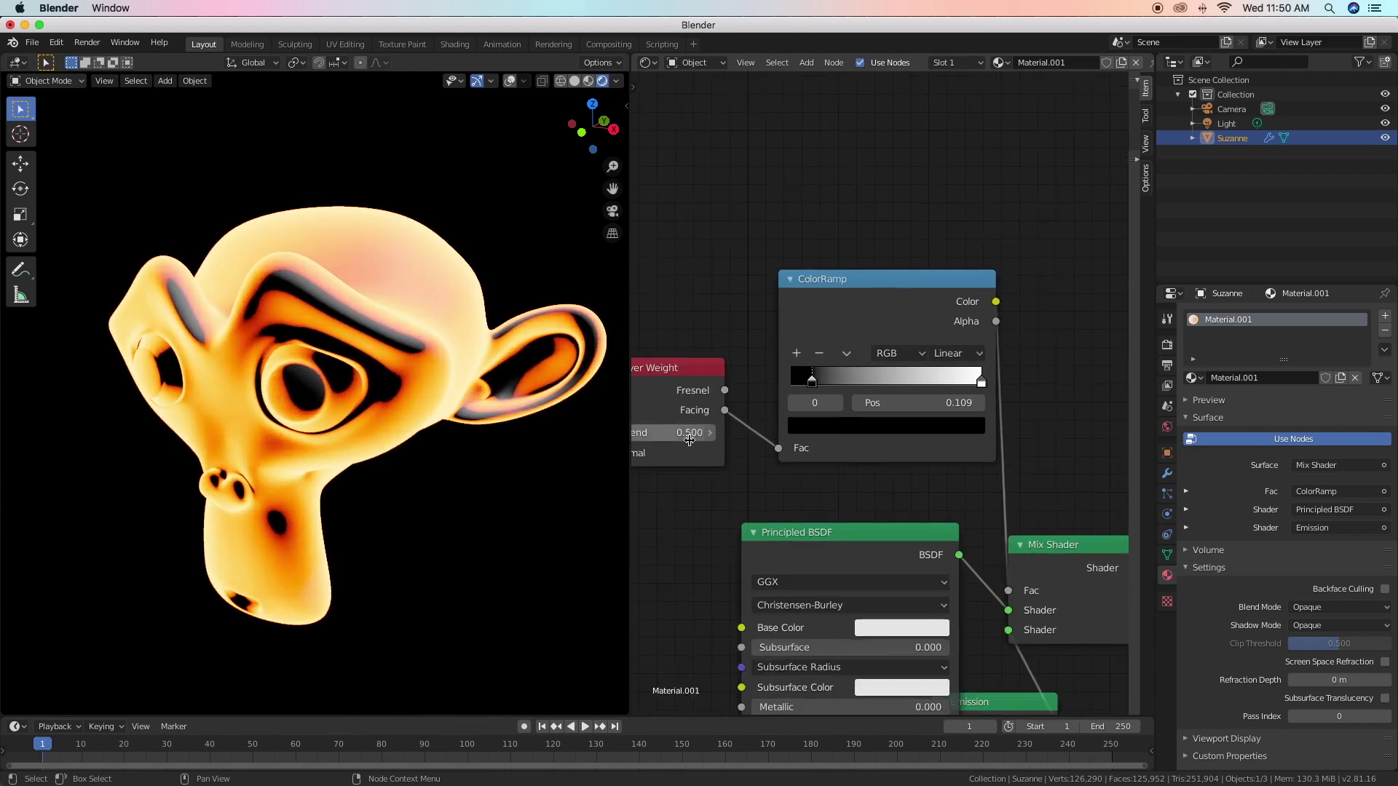
scroll(721, 420, "down", 1)
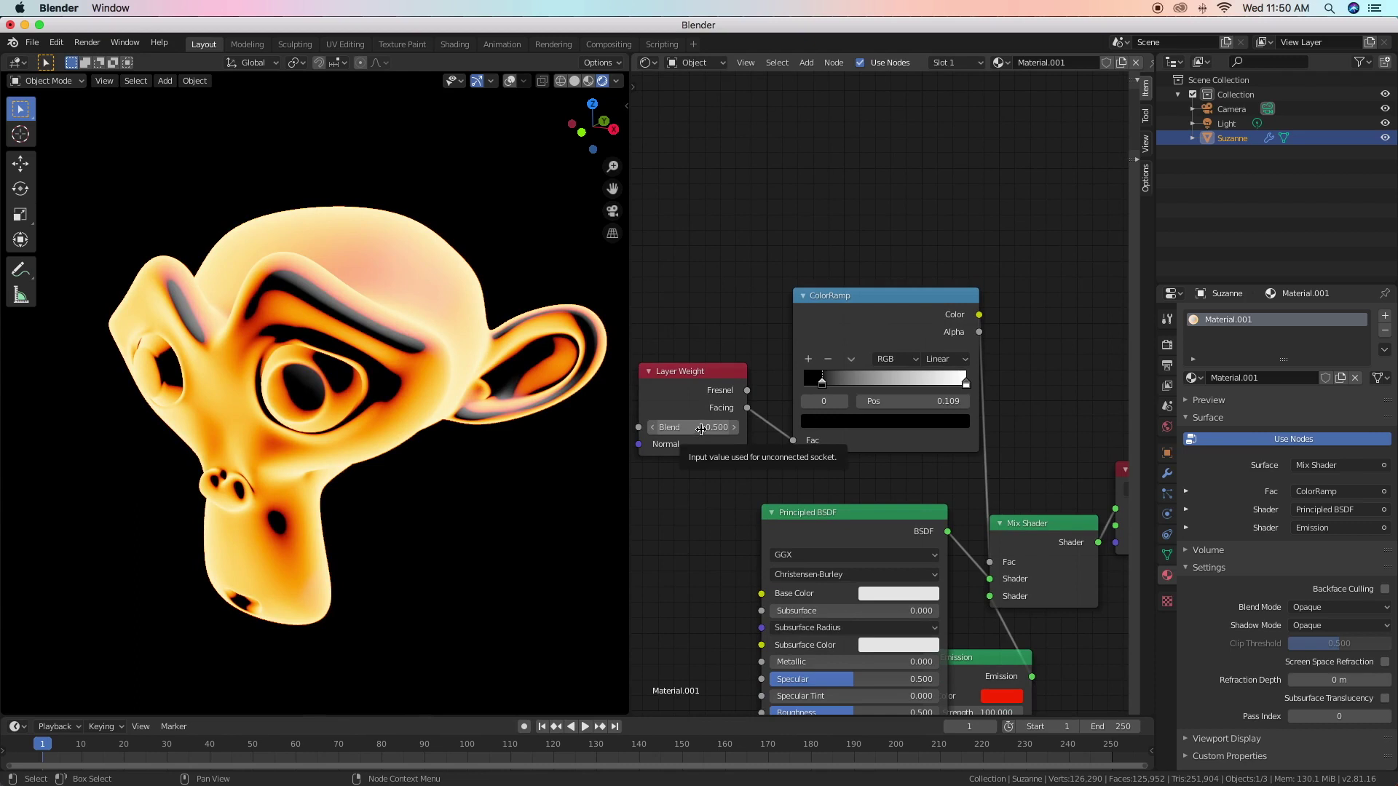
left_click(701, 429)
key("BackSpace")
type(".2")
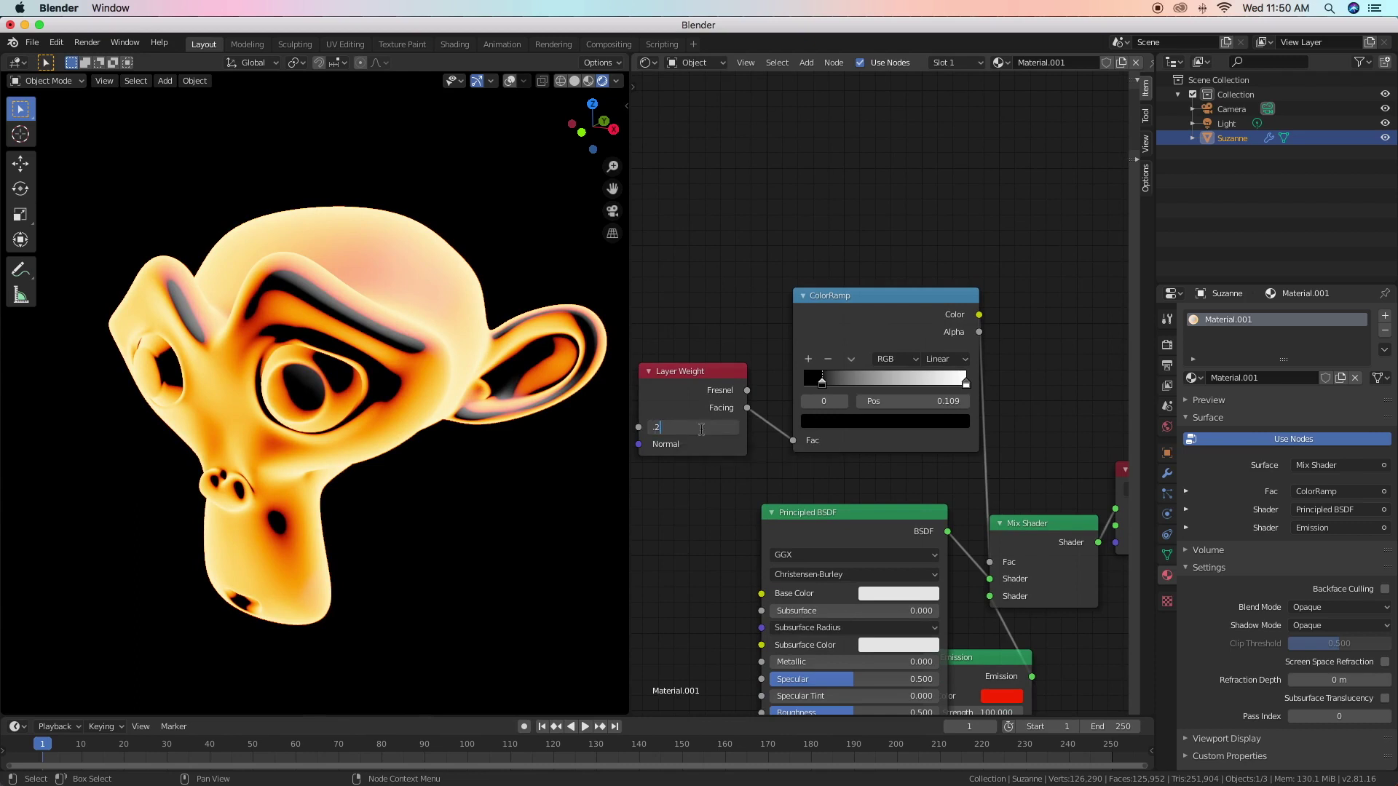
key("Return")
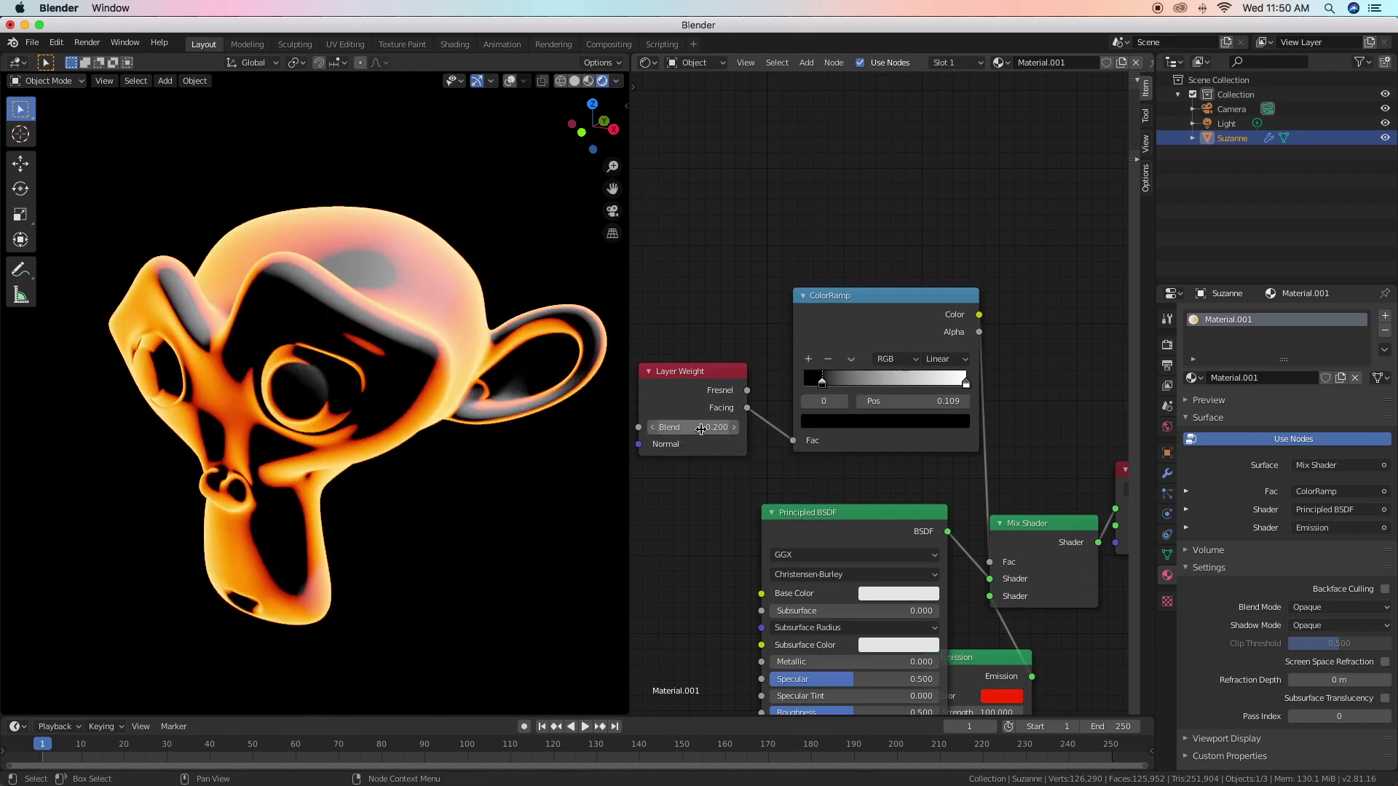
left_click(701, 428)
key("BackSpace")
type(".8")
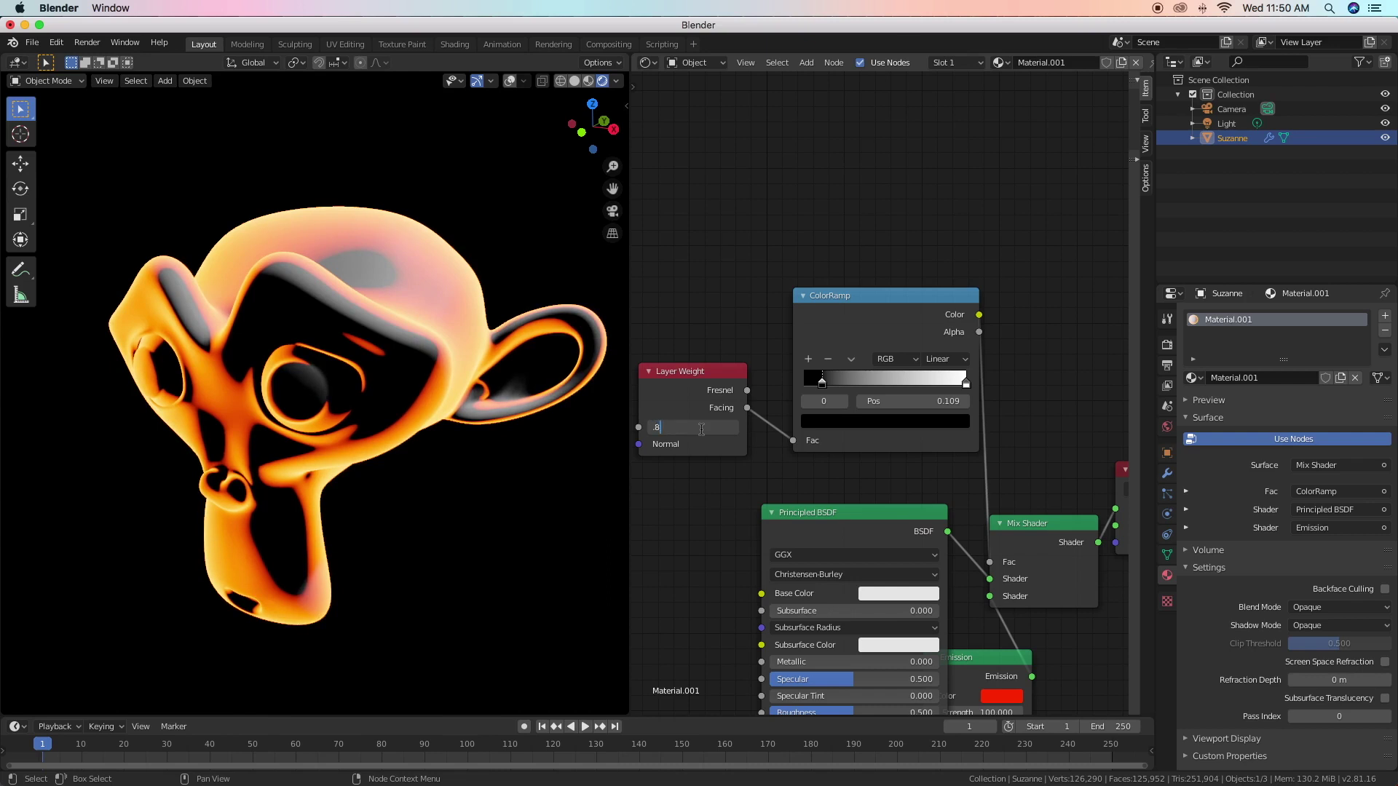
key("Return")
left_click(702, 428)
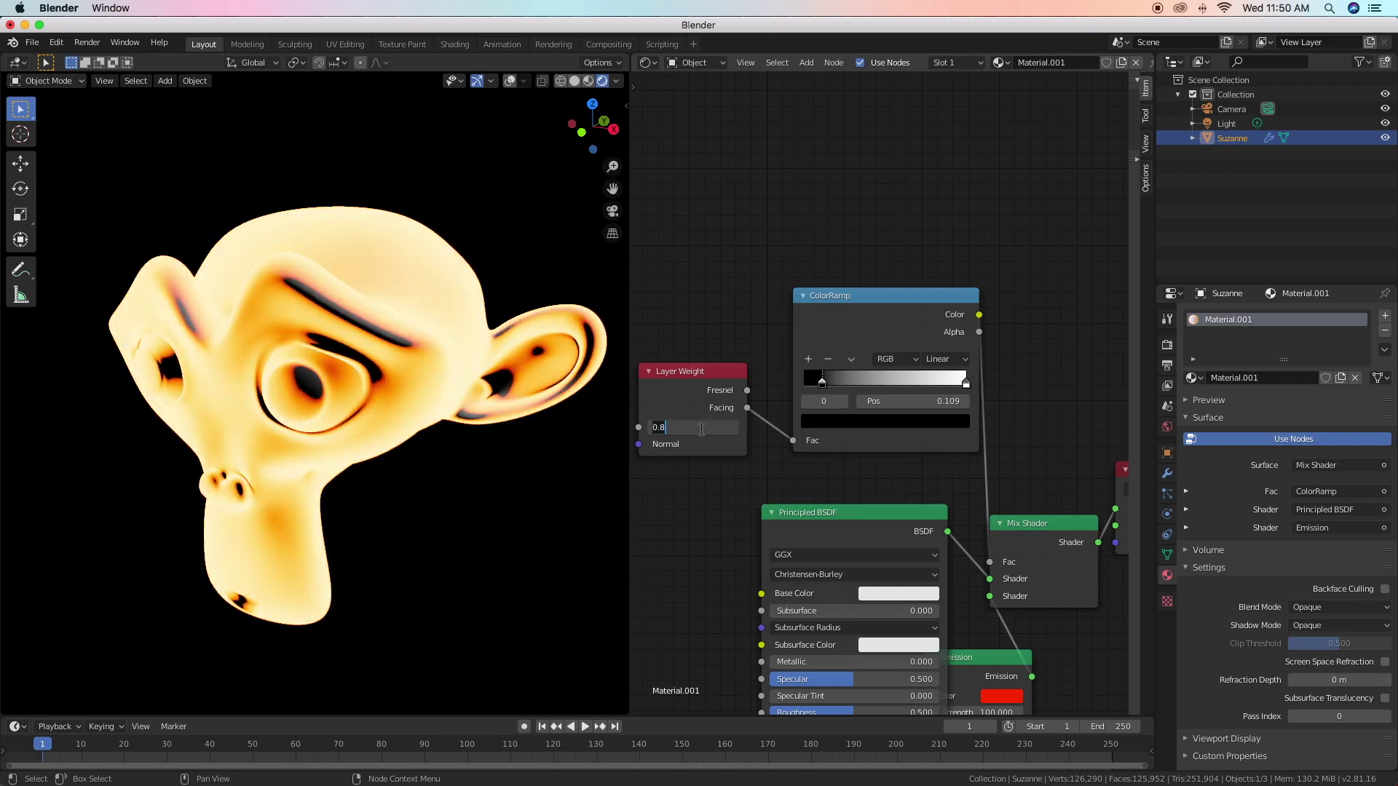
key("BackSpace")
key("Return")
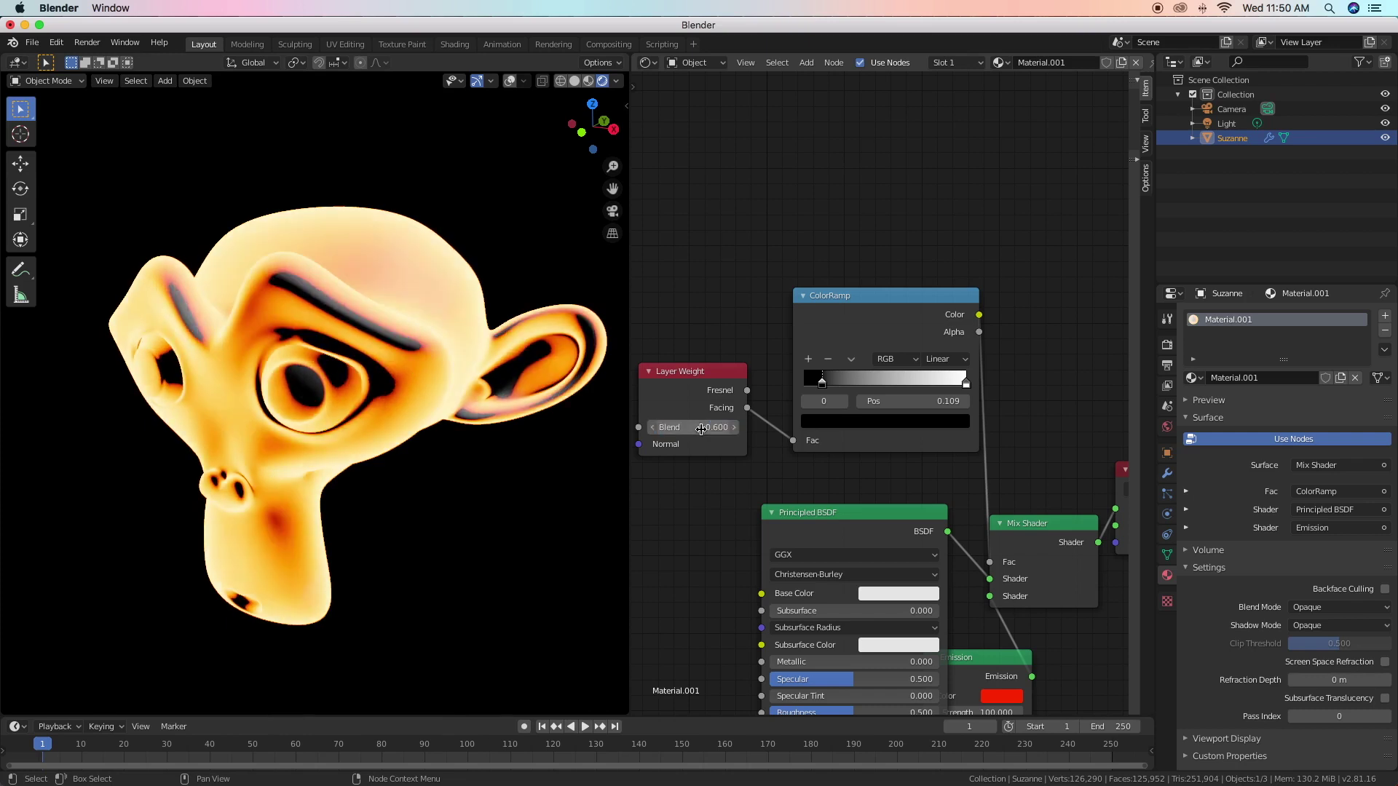
mouse_move(821, 382)
left_mouse_down()
mouse_move(939, 389)
mouse_move(902, 384)
left_mouse_up()
Finish placing the ColorRamp stop so Suzanne's glow narrows to a thin orange rim
left_click(966, 388)
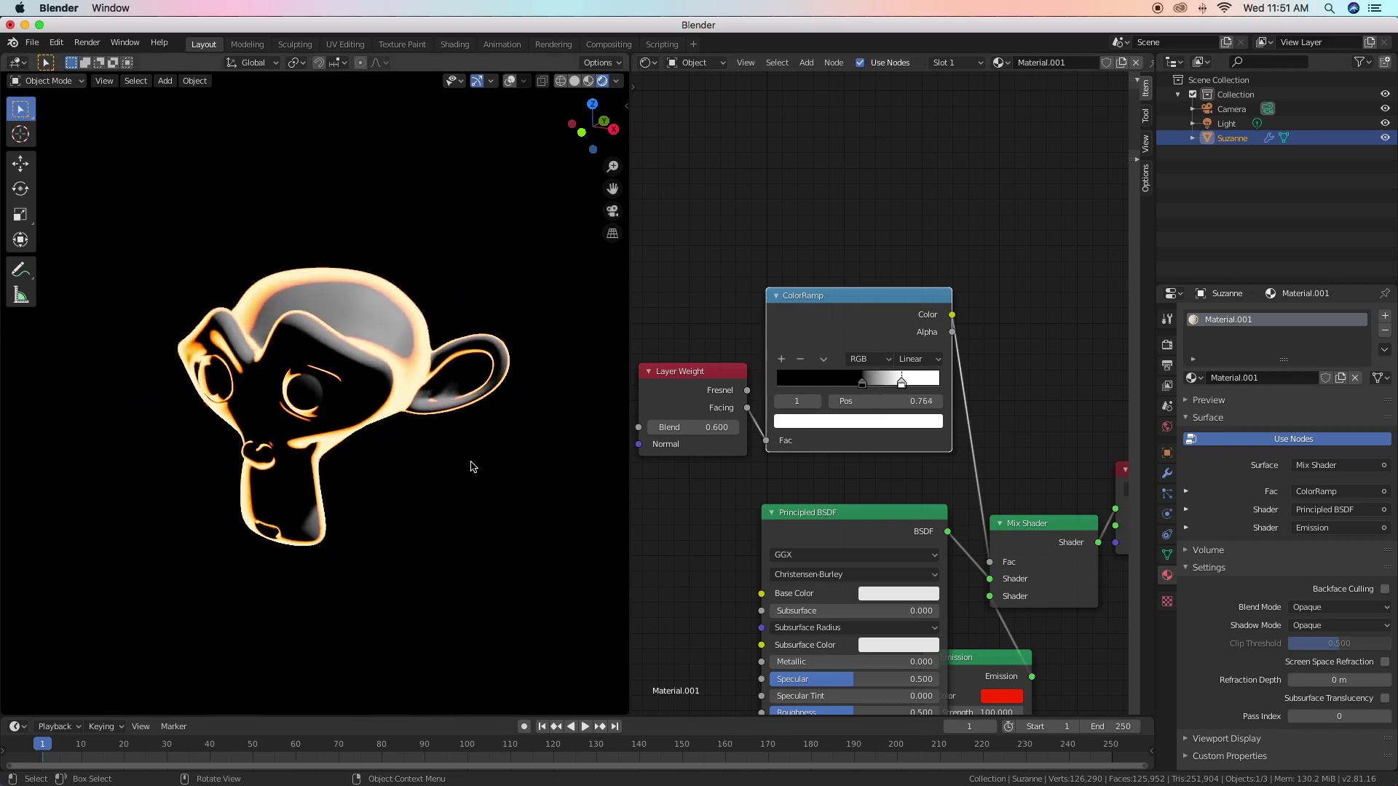
scroll(846, 522, "down", 1)
scroll(847, 519, "down", 1)
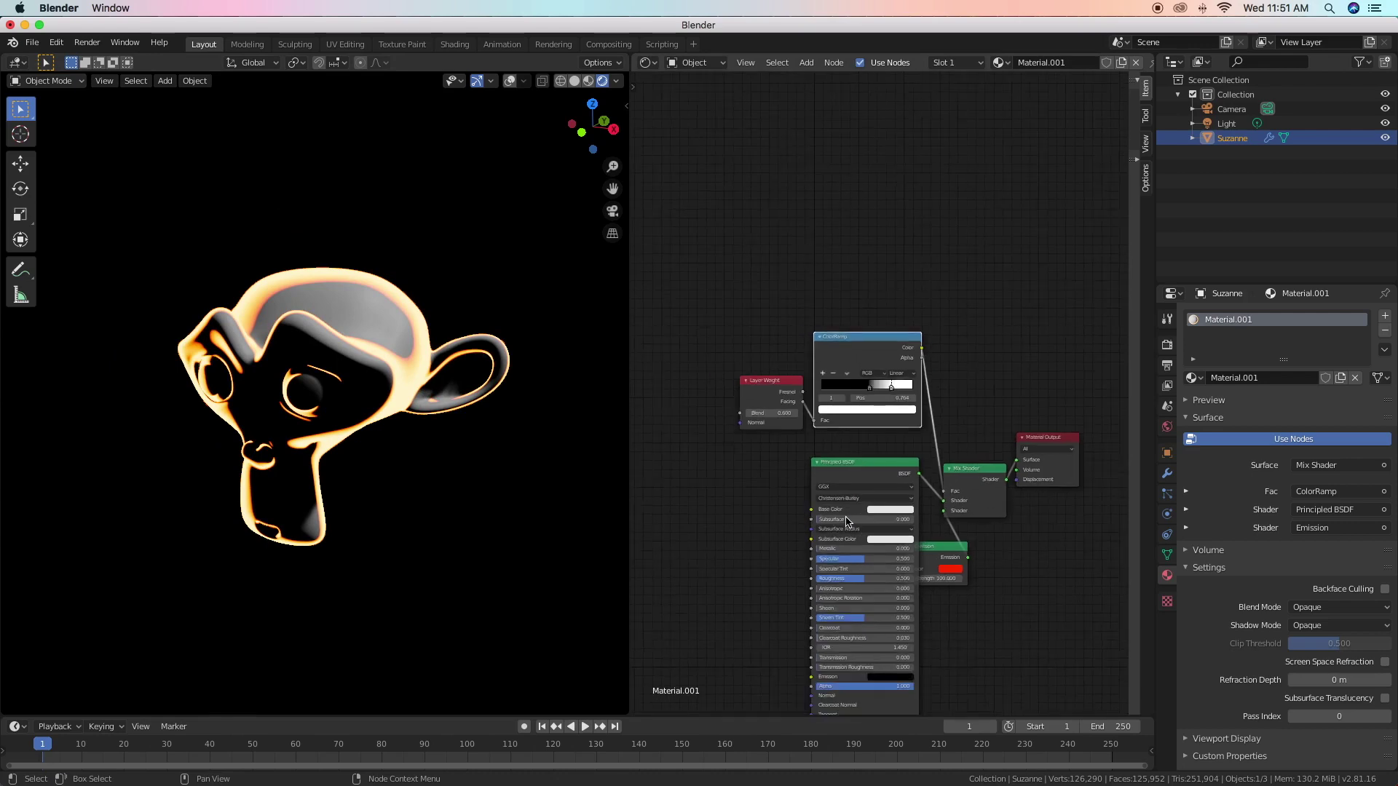
scroll(852, 510, "down", 1)
Move the Principled BSDF node left, below Layer Weight, to uncover the Emission node
left_click_drag(881, 470, 839, 472)
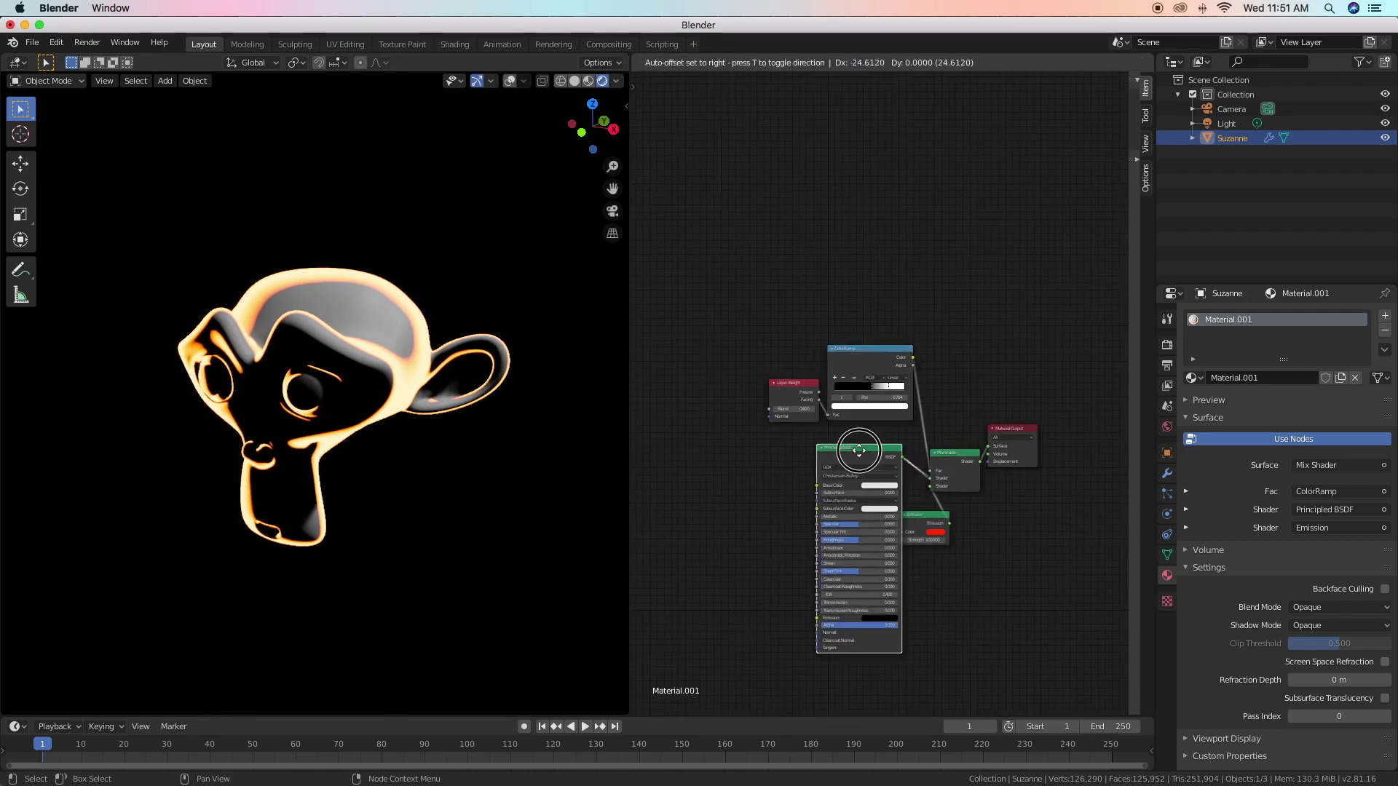
scroll(366, 425, "up", 7)
scroll(366, 425, "down", 3)
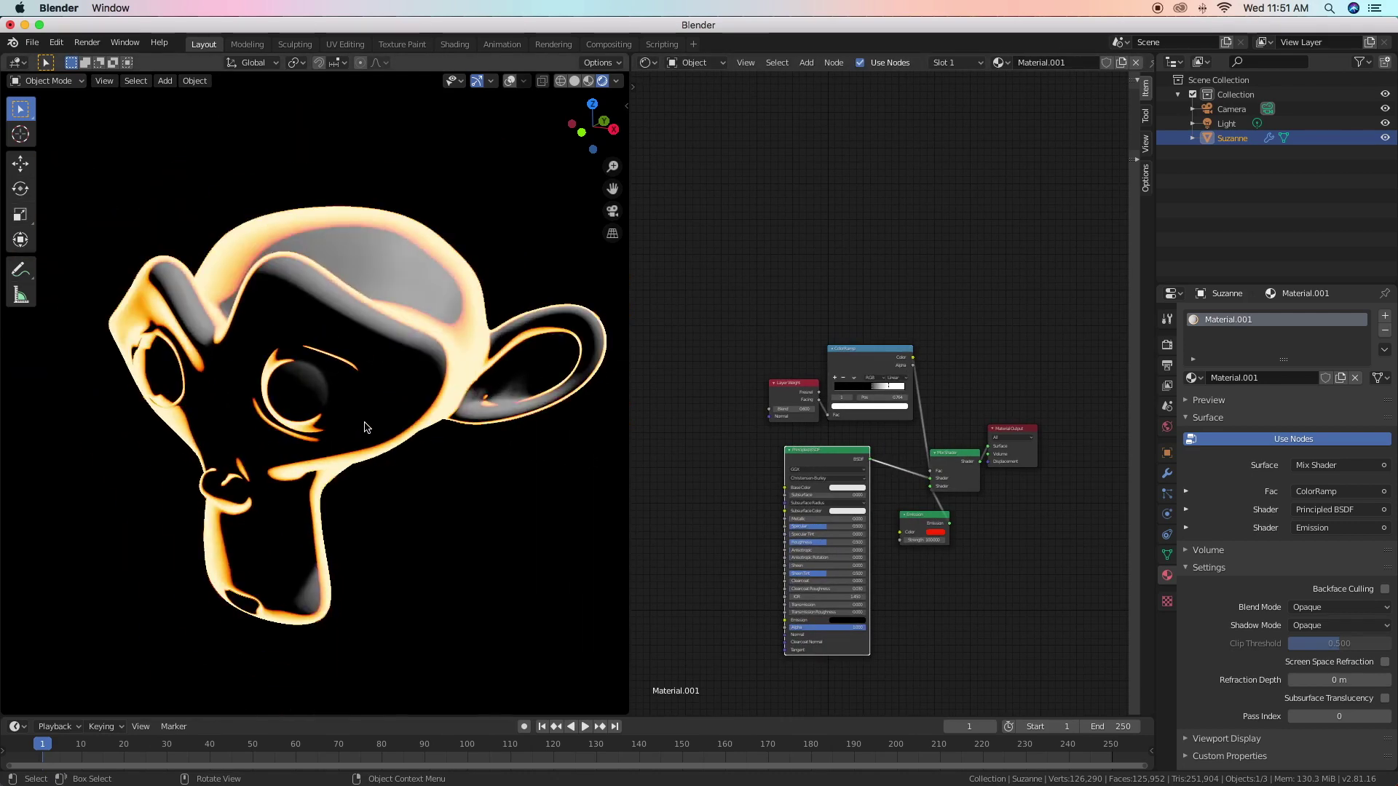
scroll(366, 427, "down", 2)
scroll(492, 434, "up", 1)
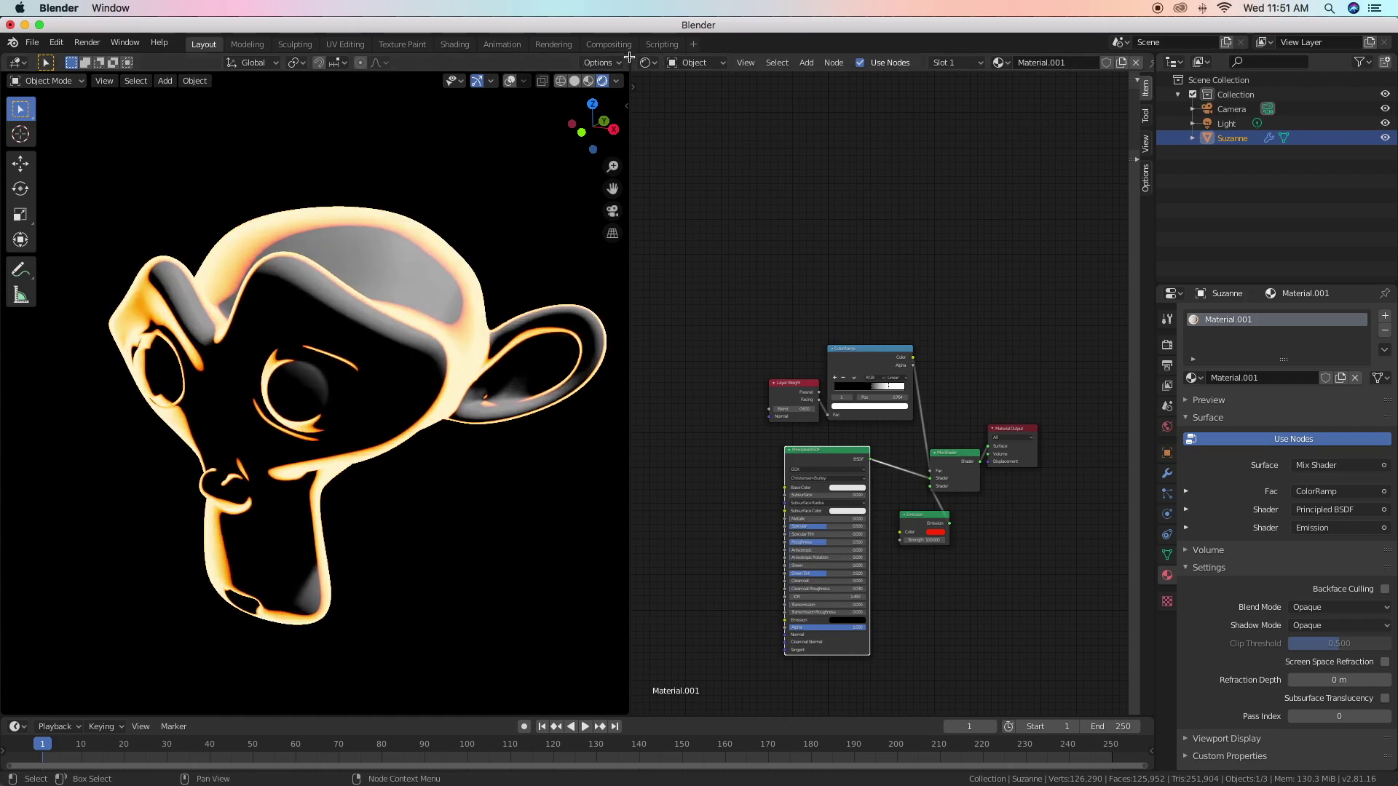
Merge the shader editor into the 3D viewport, leaving only the rim-lit Suzanne on black
left_click_drag(629, 56, 665, 56)
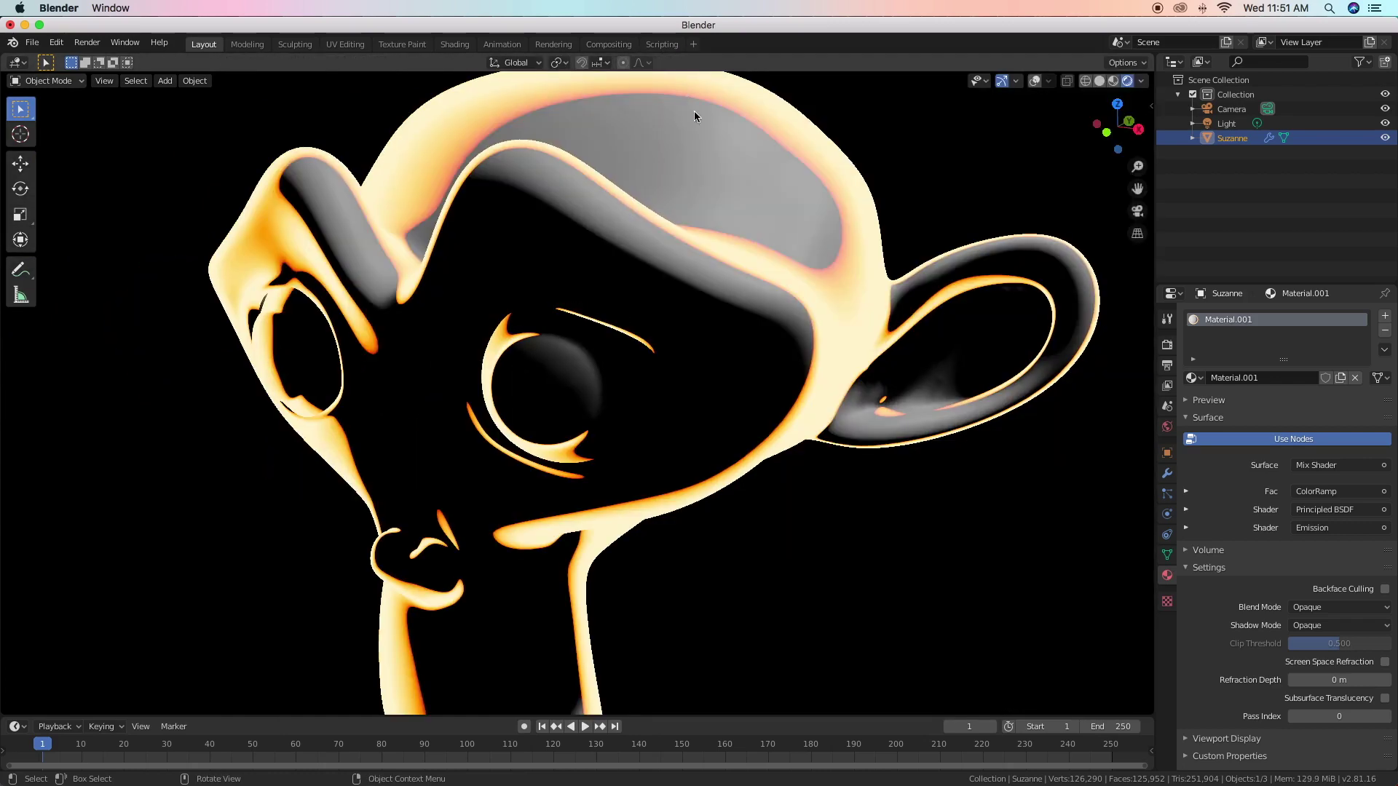
scroll(750, 235, "down", 3)
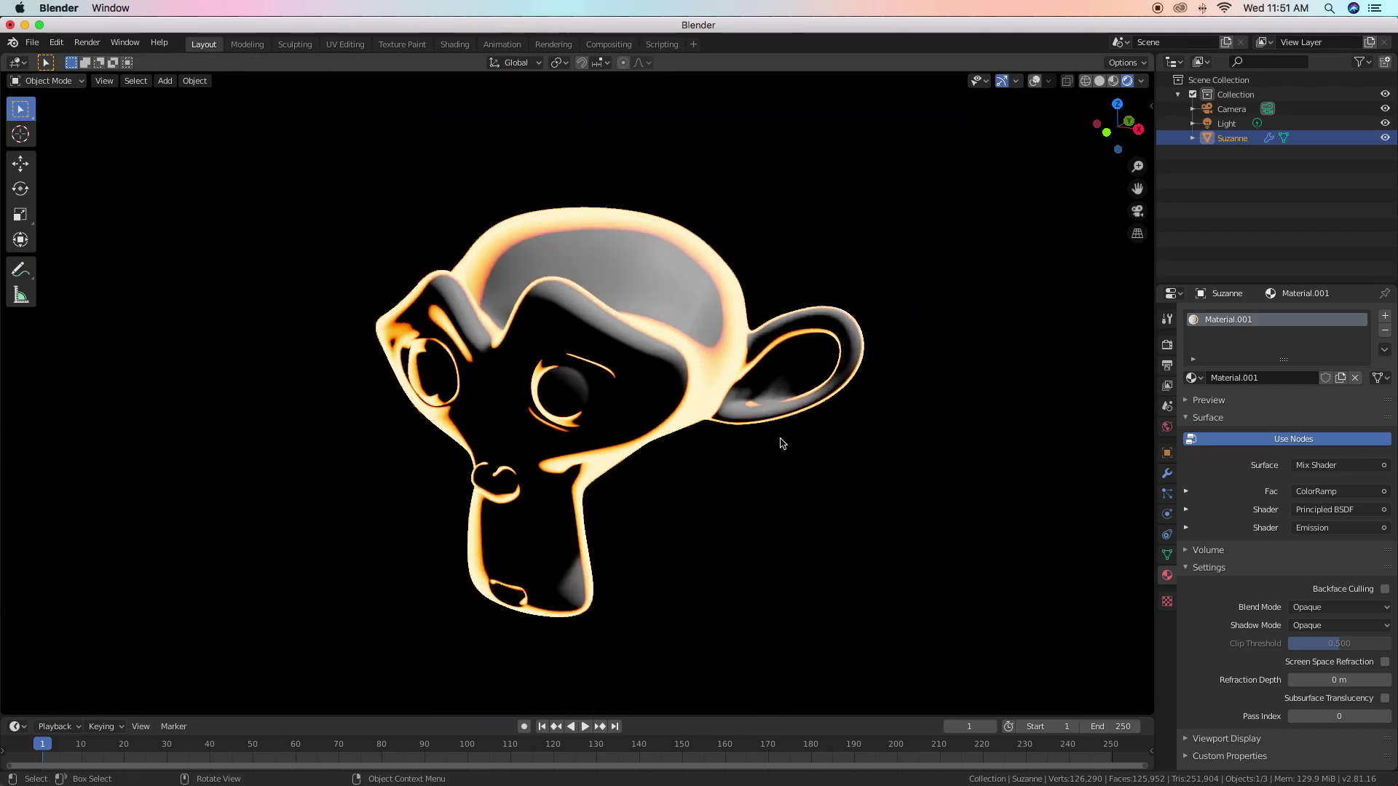